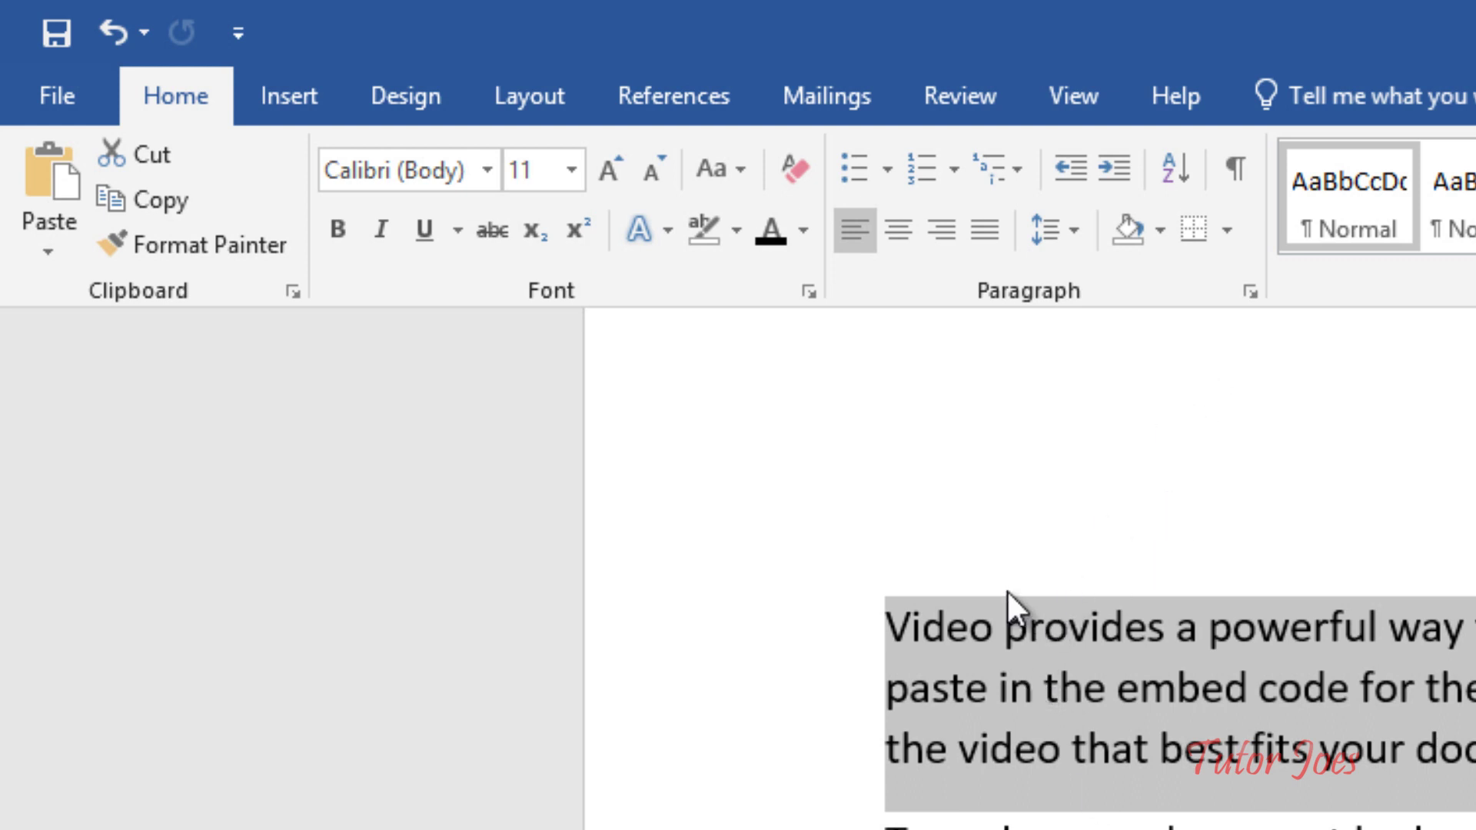
Select the 'Video provides a powerful way' paragraph and apply the Blue theme font colour
click(915, 638)
drag(912, 626, 1461, 750)
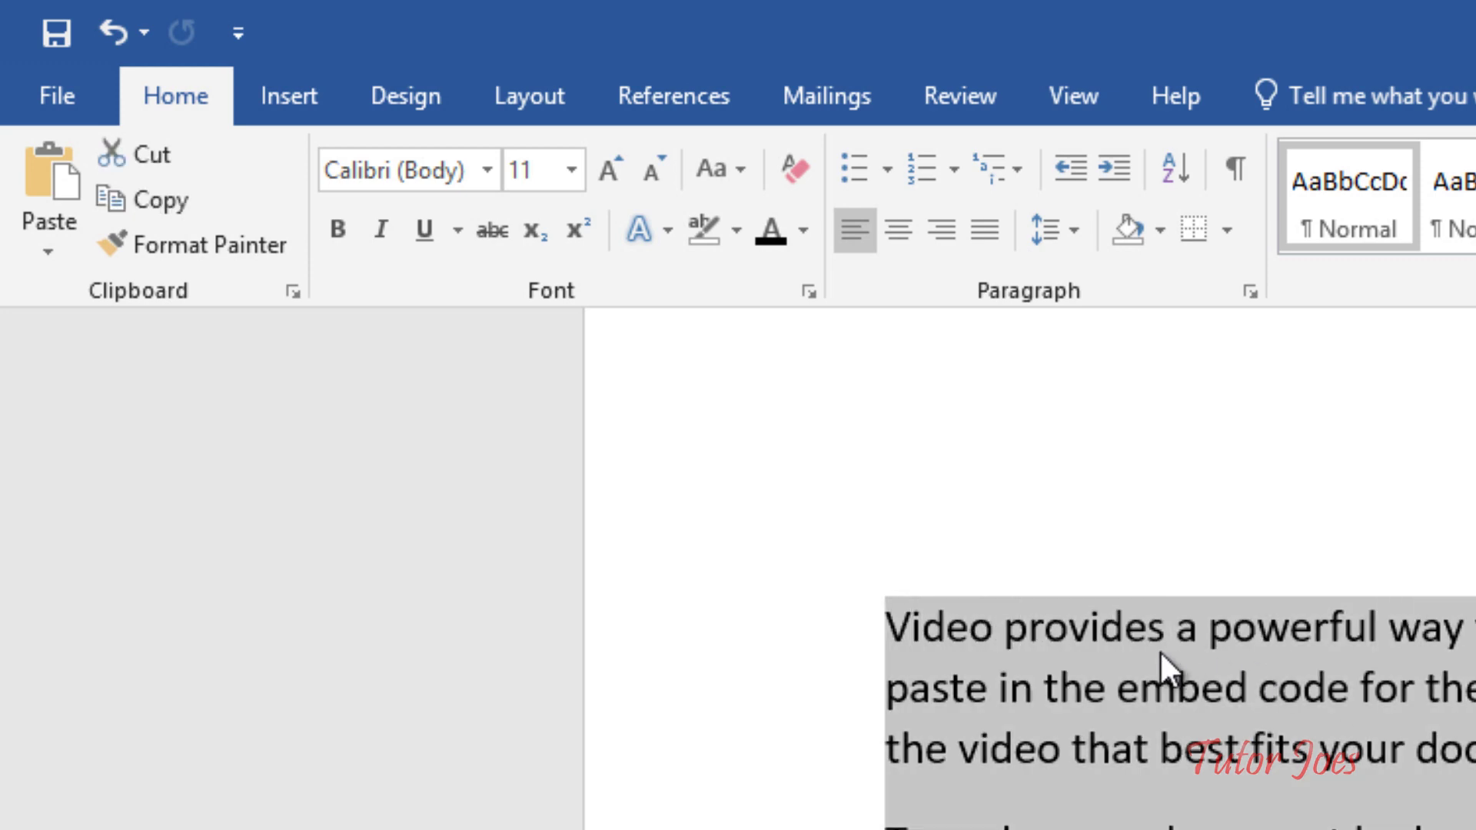
double_click(1091, 627)
click(804, 232)
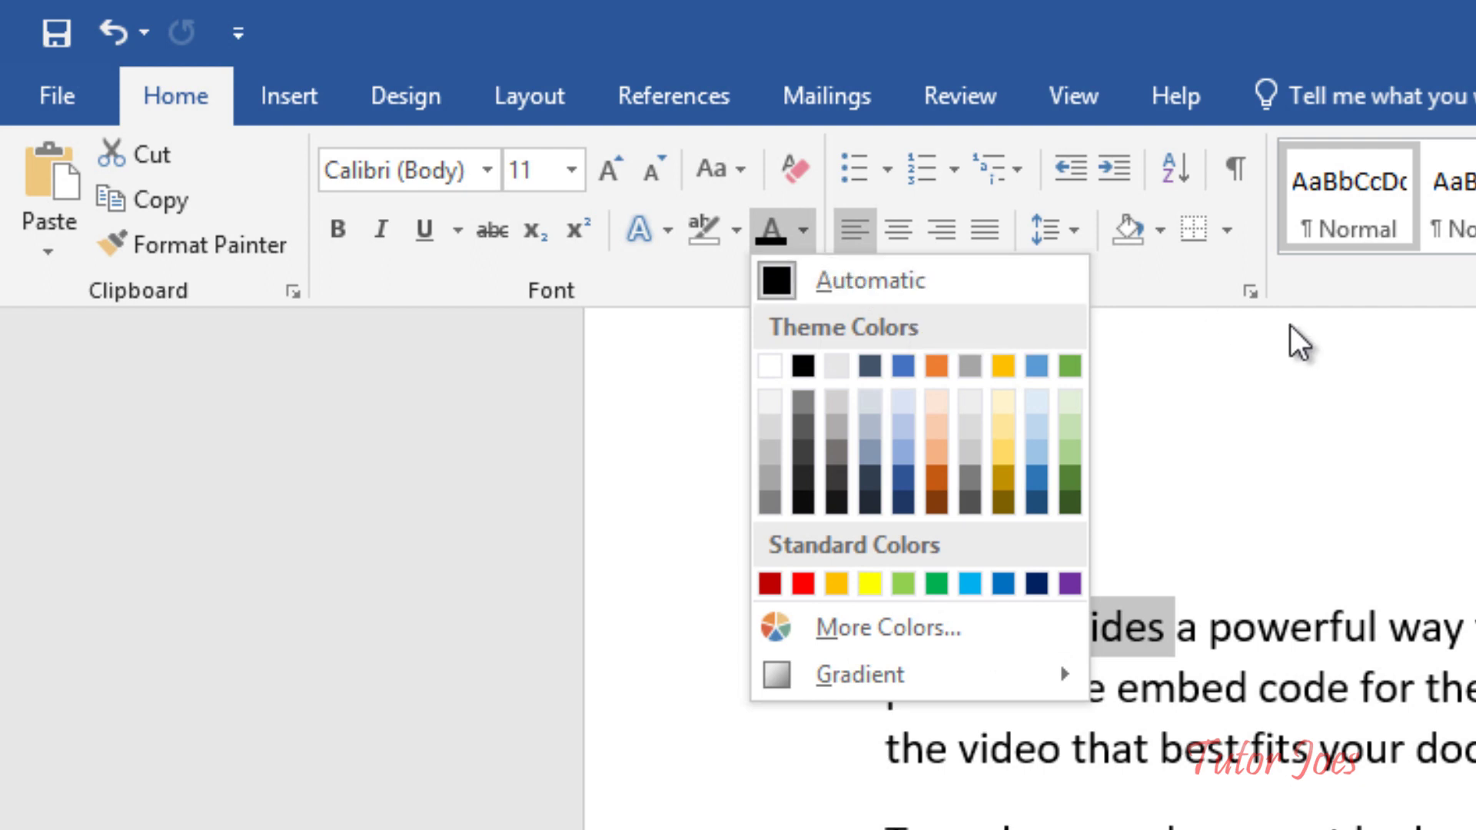
key(Escape)
click(860, 611)
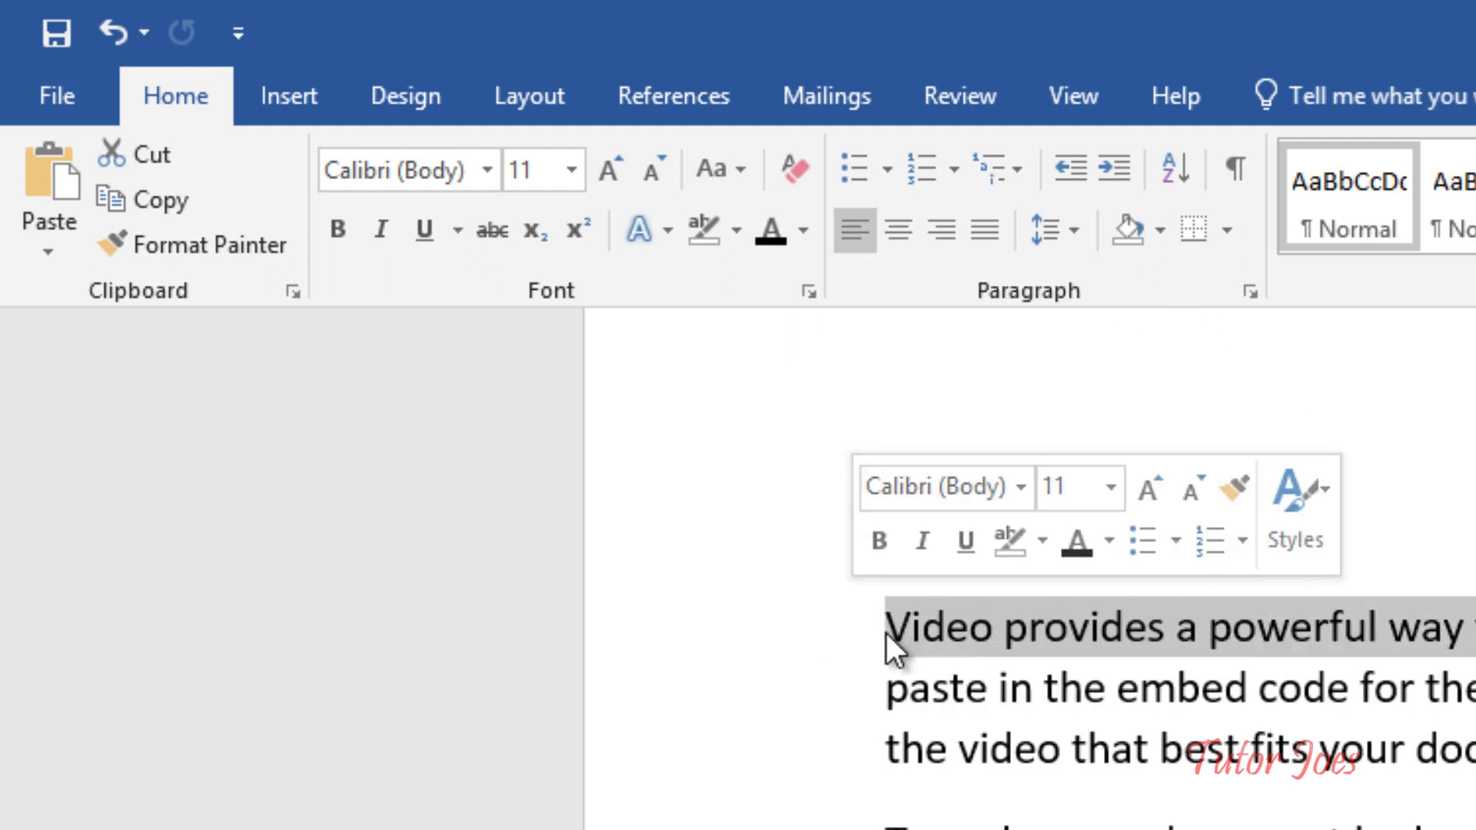
drag(1271, 777, 897, 638)
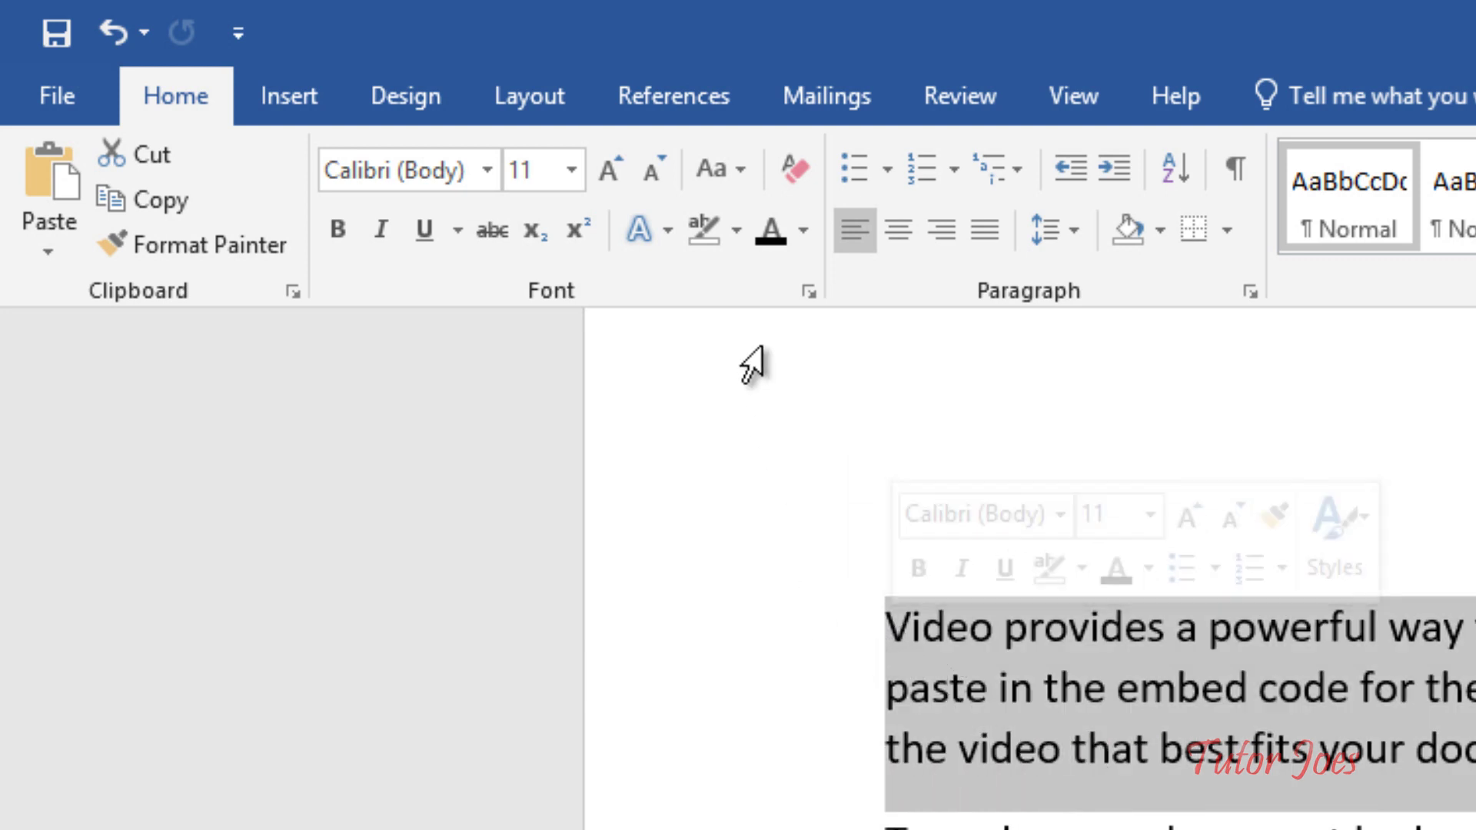
click(801, 233)
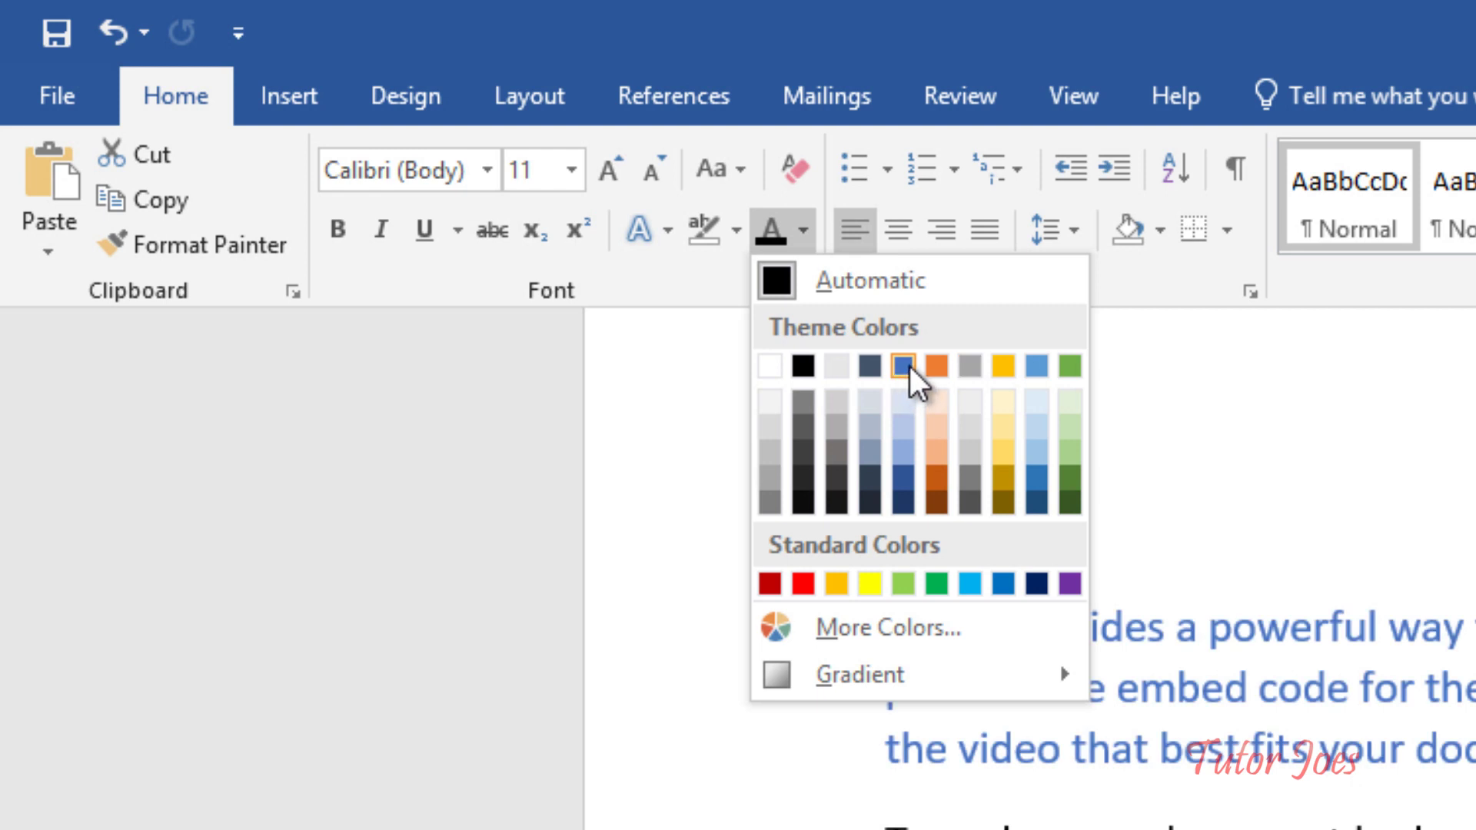
click(911, 366)
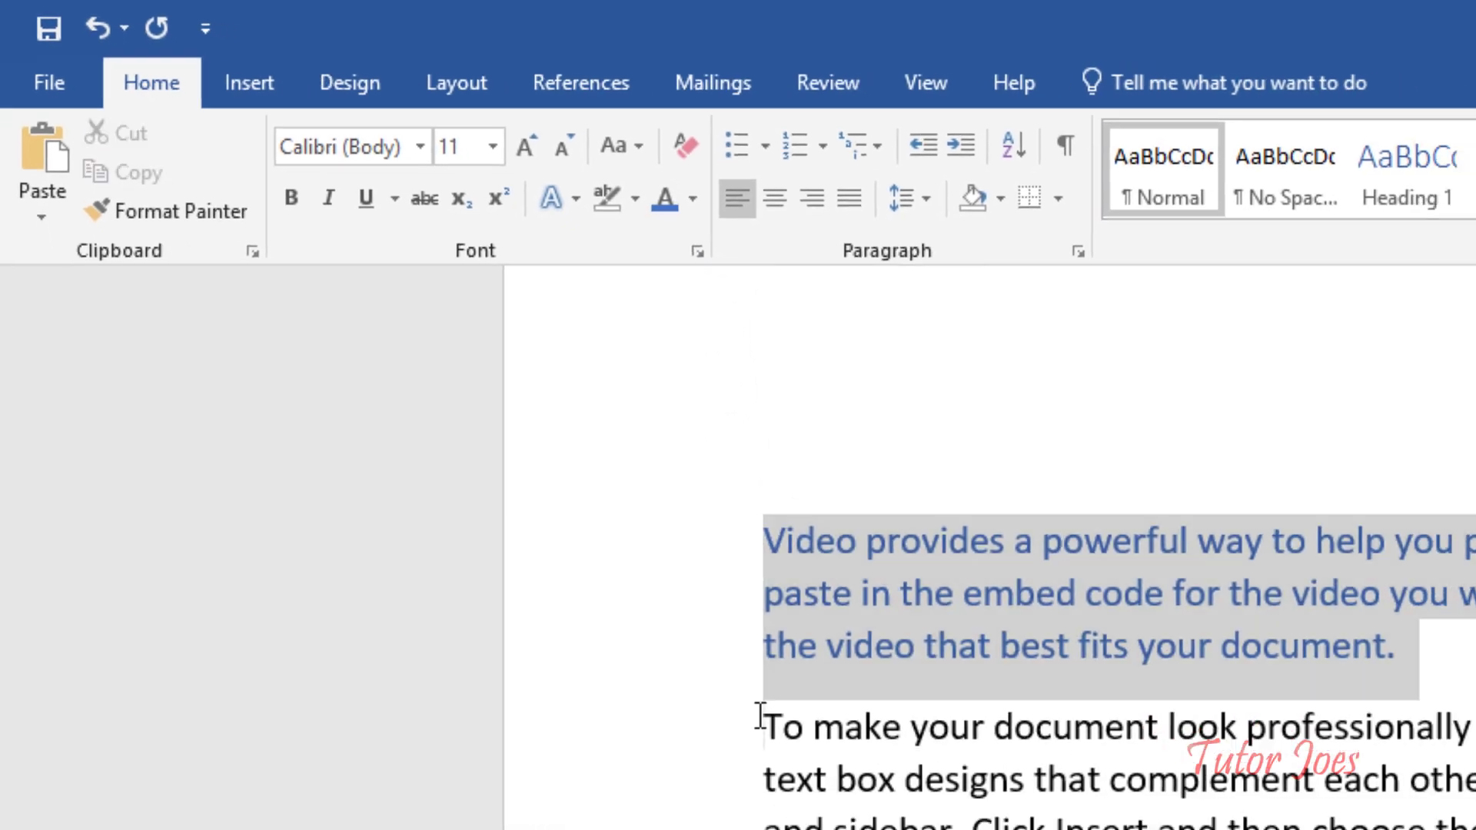
Colour the 'To make your document look professionally produced' paragraph custom orange, RGB 252, 147, 32
drag(580, 552, 1464, 569)
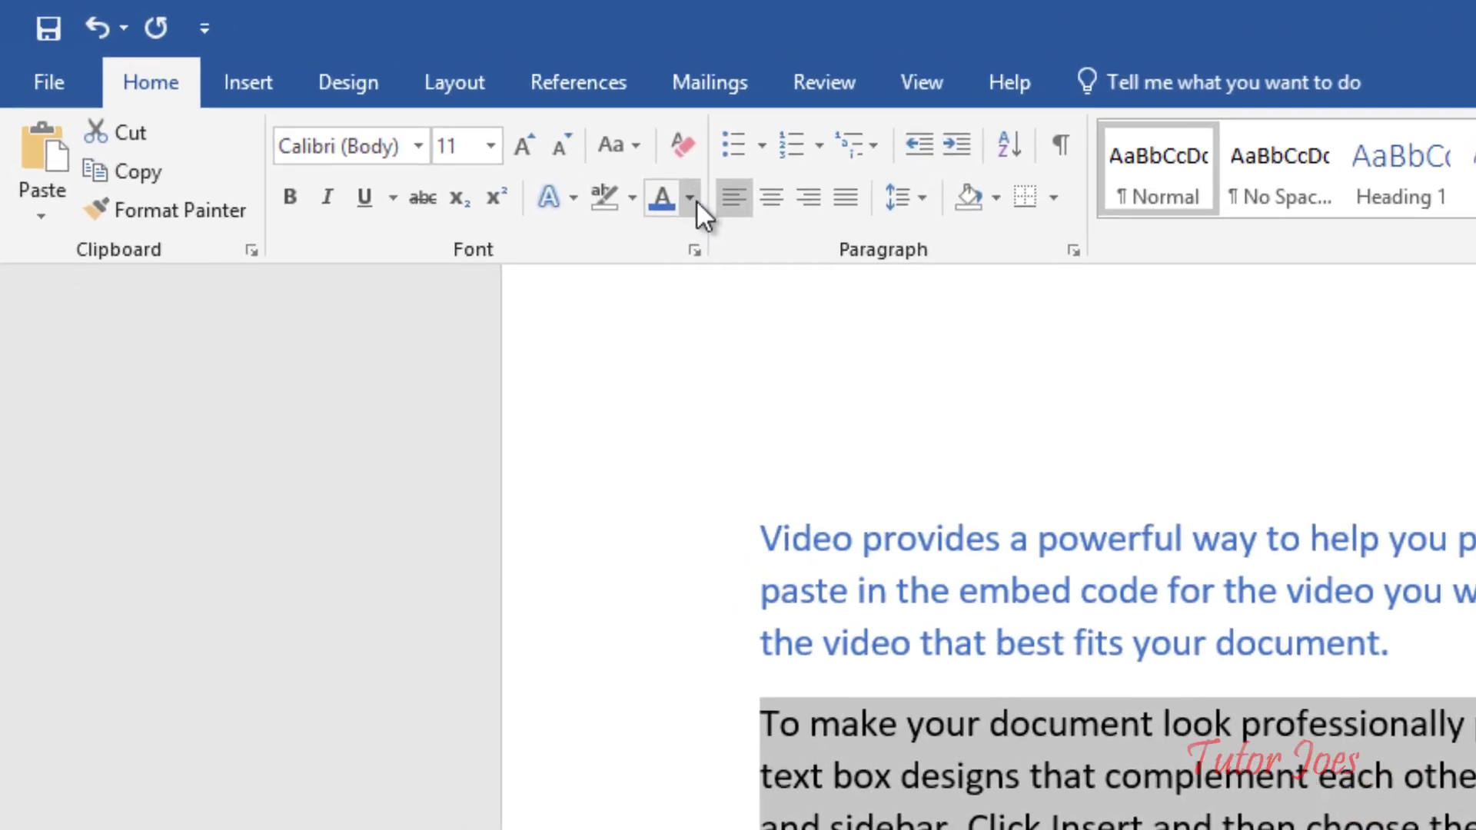
click(471, 135)
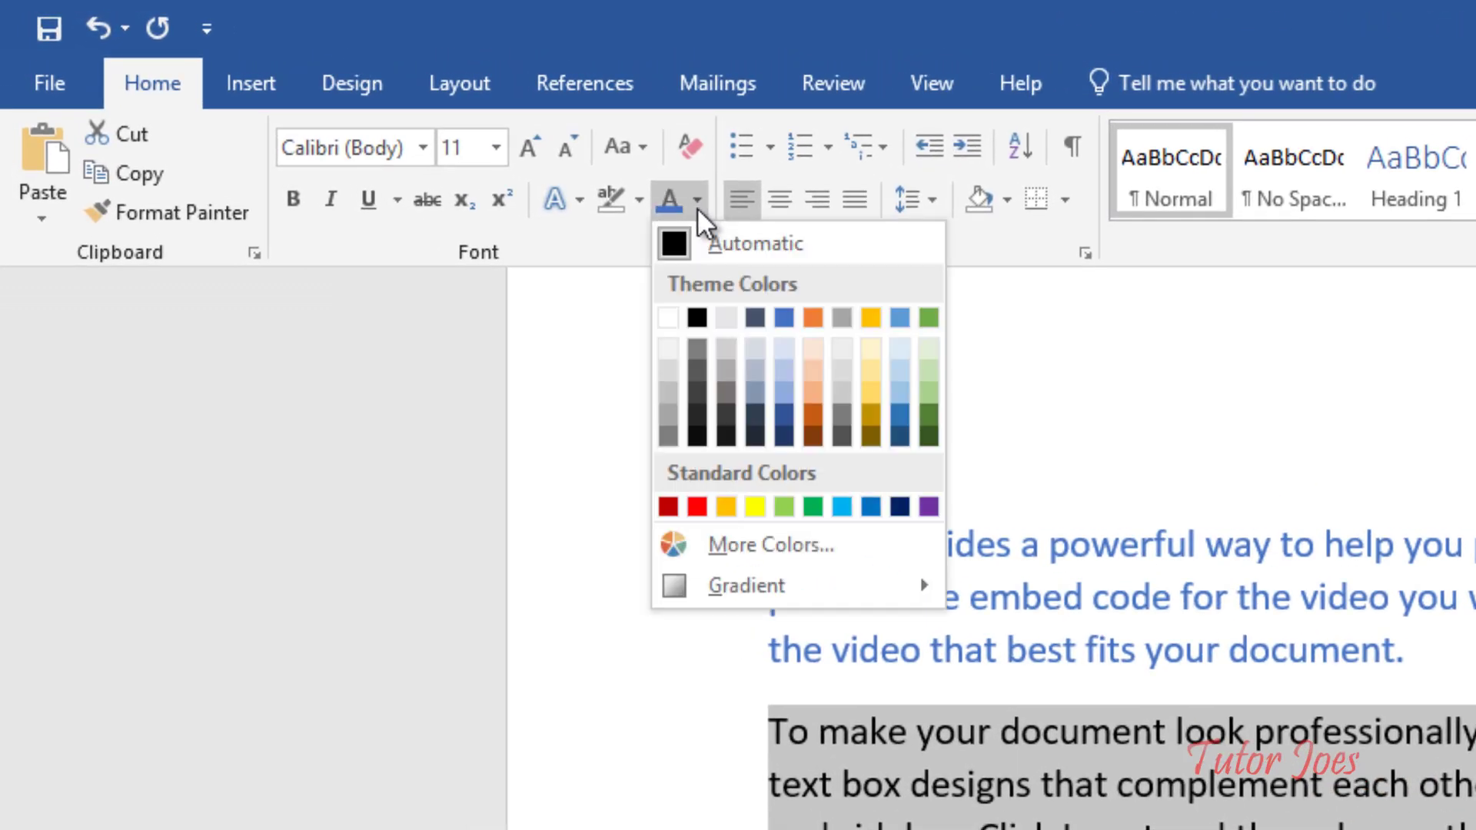
click(758, 543)
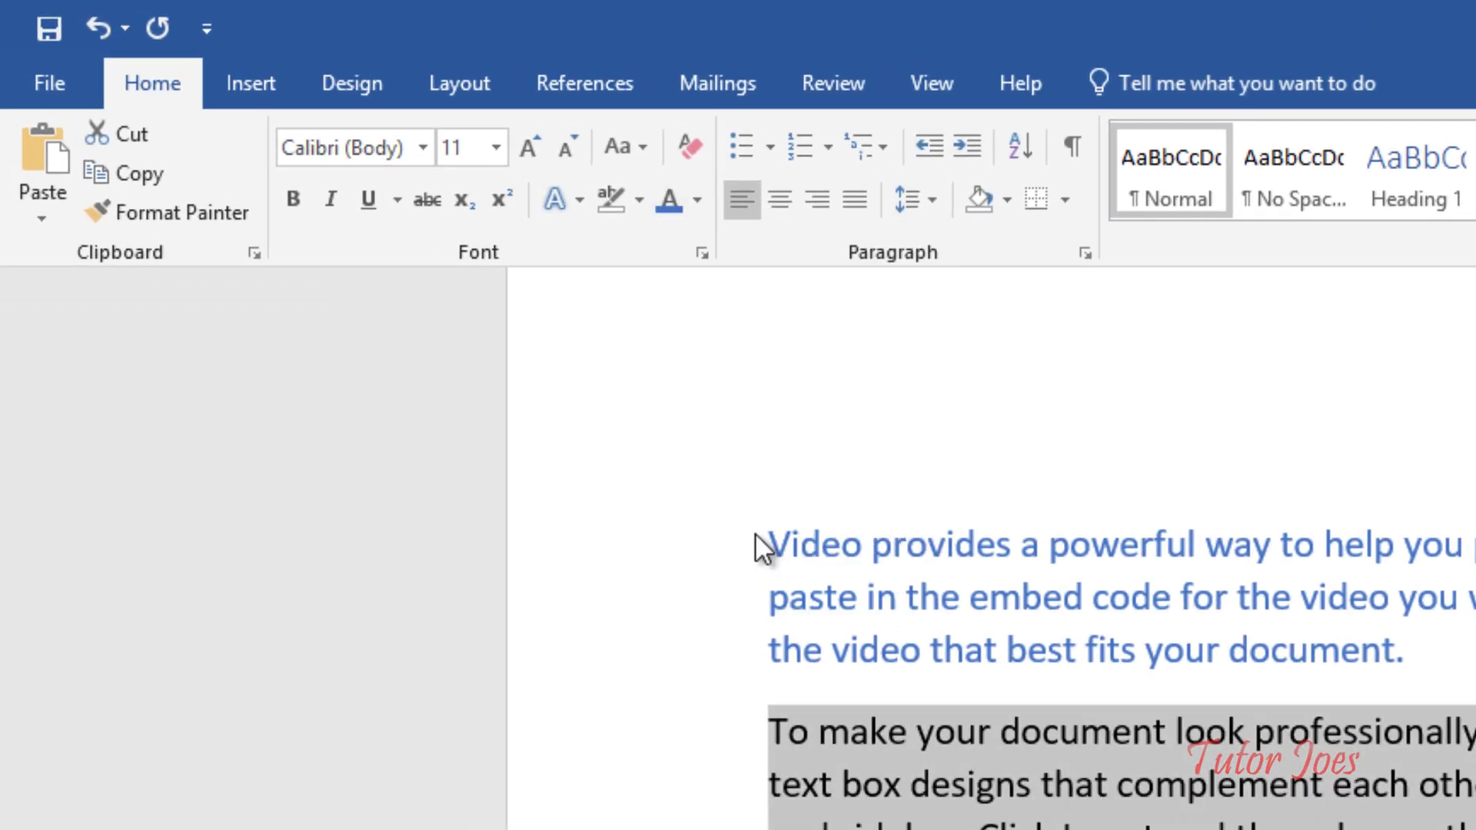
click(903, 387)
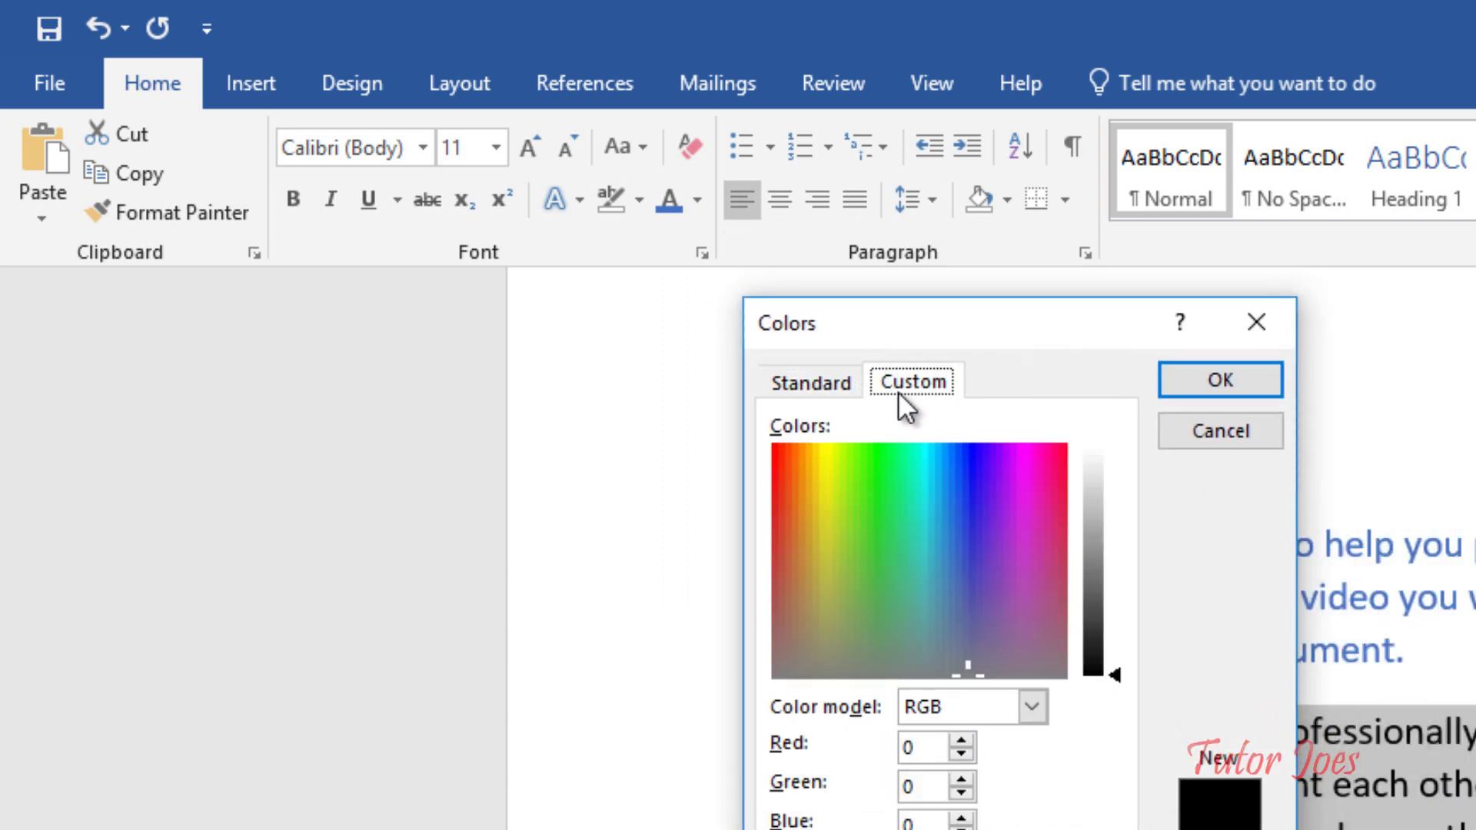
click(997, 486)
drag(948, 498, 953, 460)
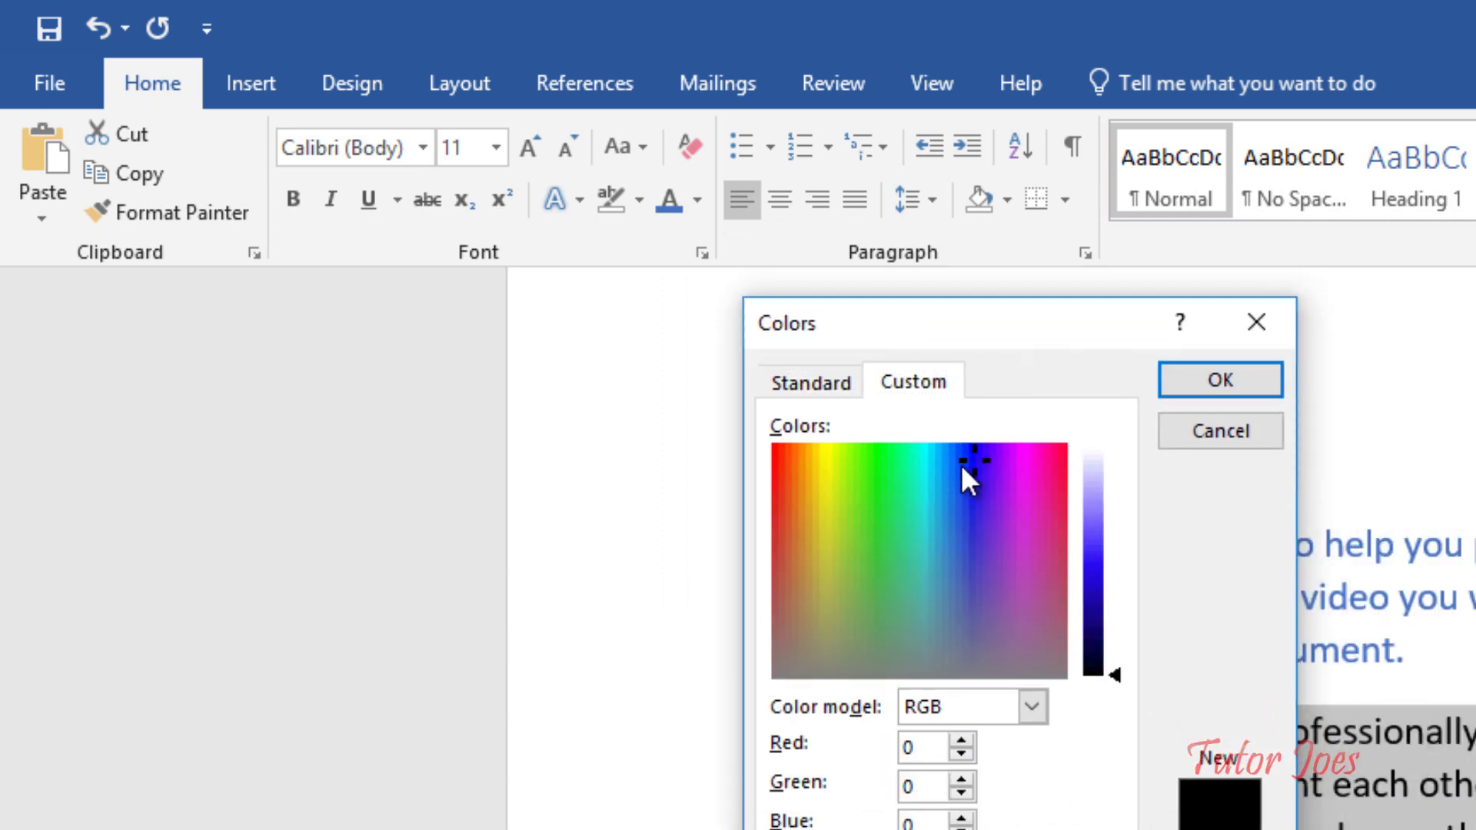
mouse_move(952, 455)
mouse_down()
mouse_move(925, 482)
mouse_move(800, 455)
mouse_up()
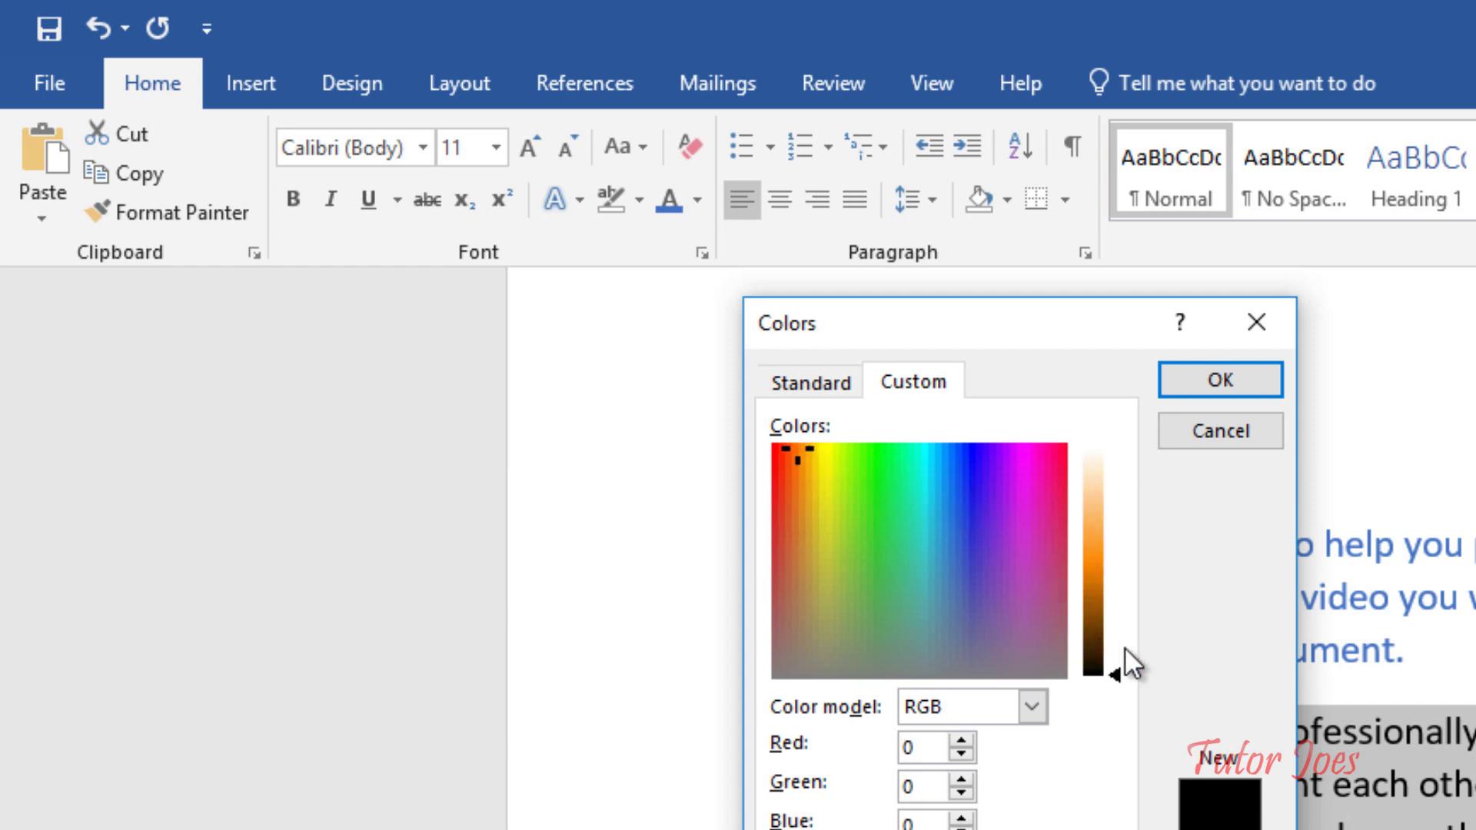
drag(1124, 647, 1094, 547)
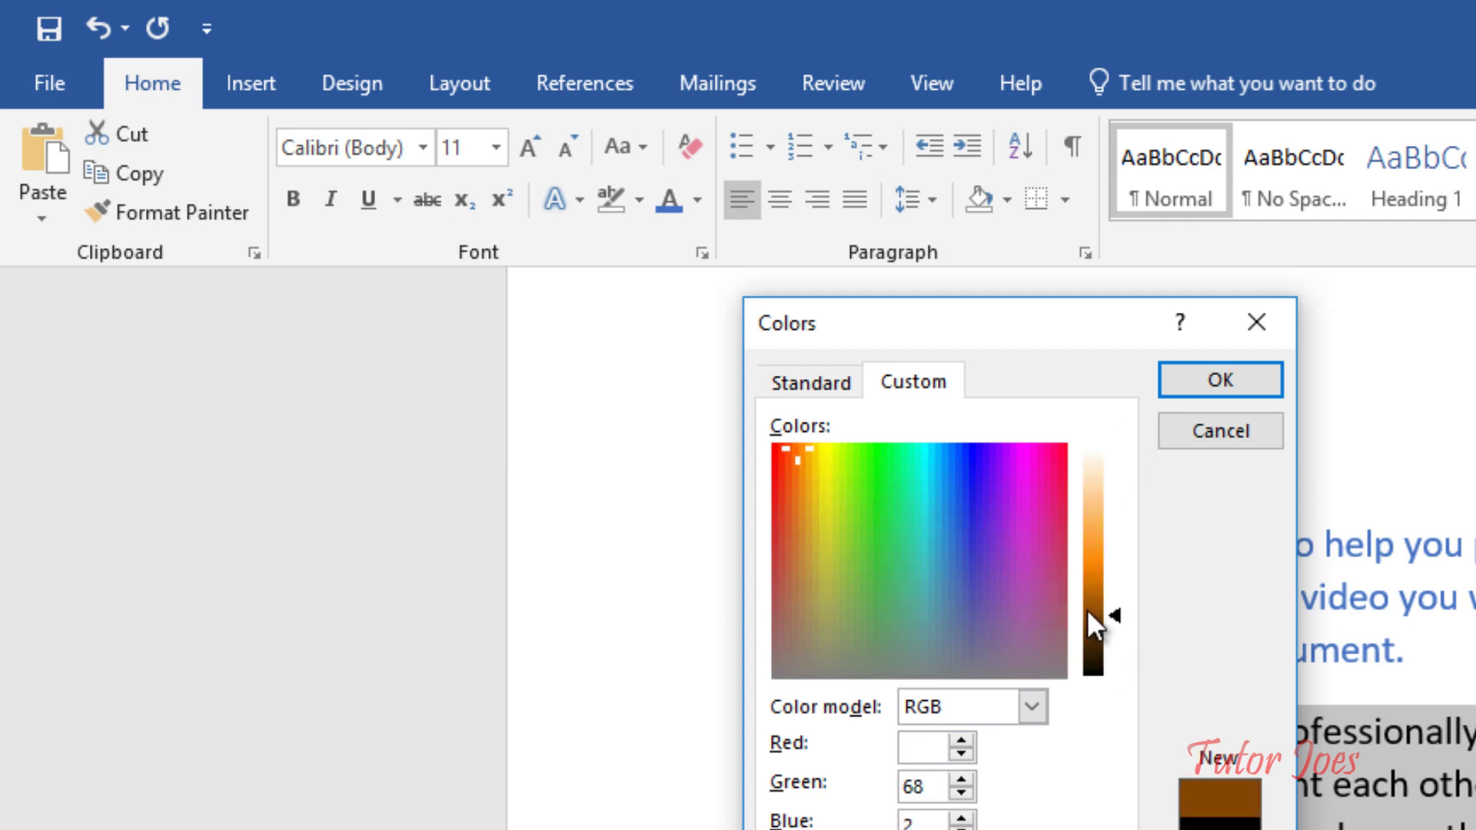
click(1233, 380)
click(1136, 559)
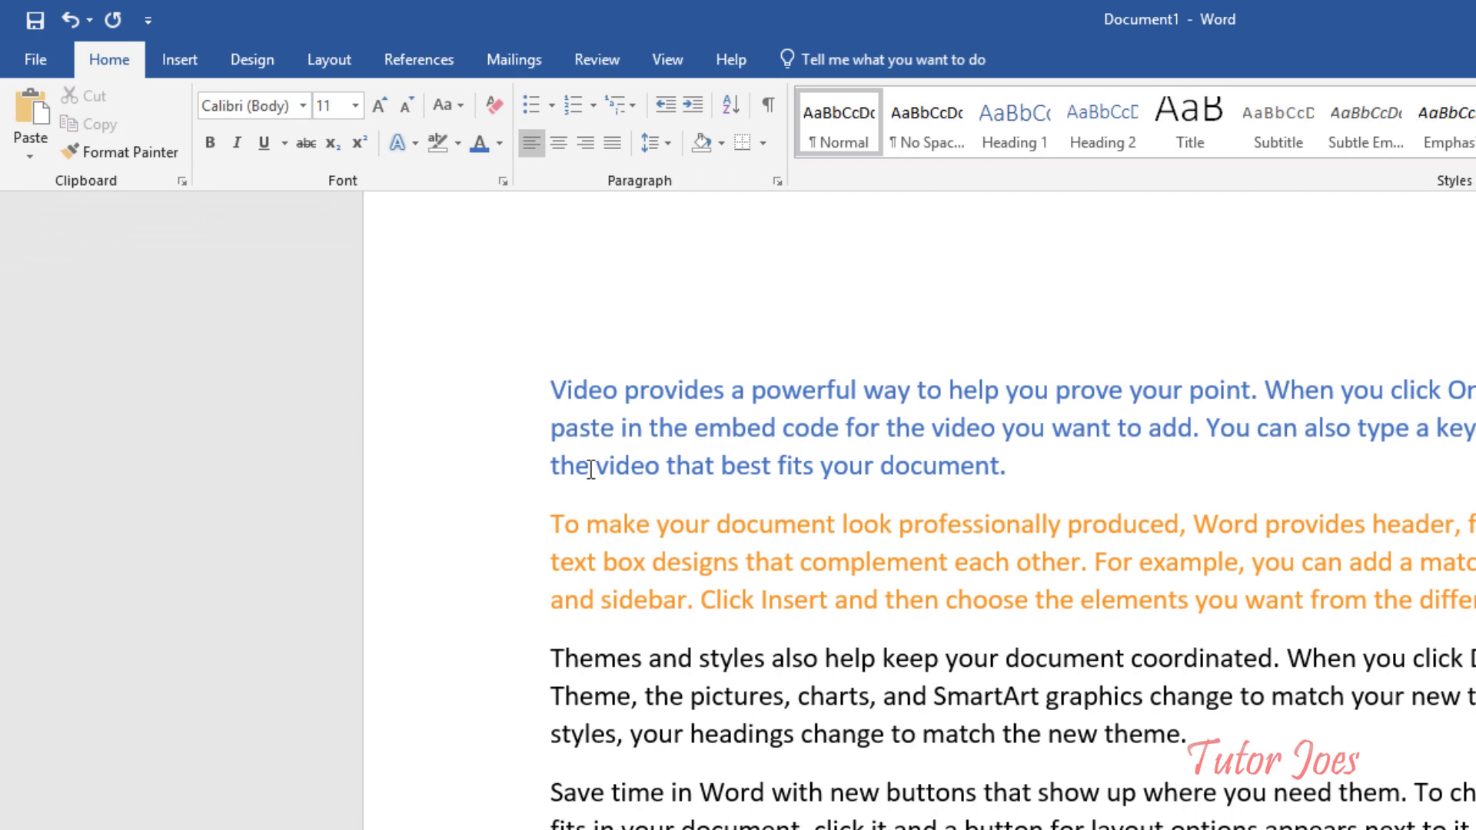
Select the 'Themes and styles' paragraph and show the Font Color gradient variations
click(500, 144)
click(680, 415)
click(499, 145)
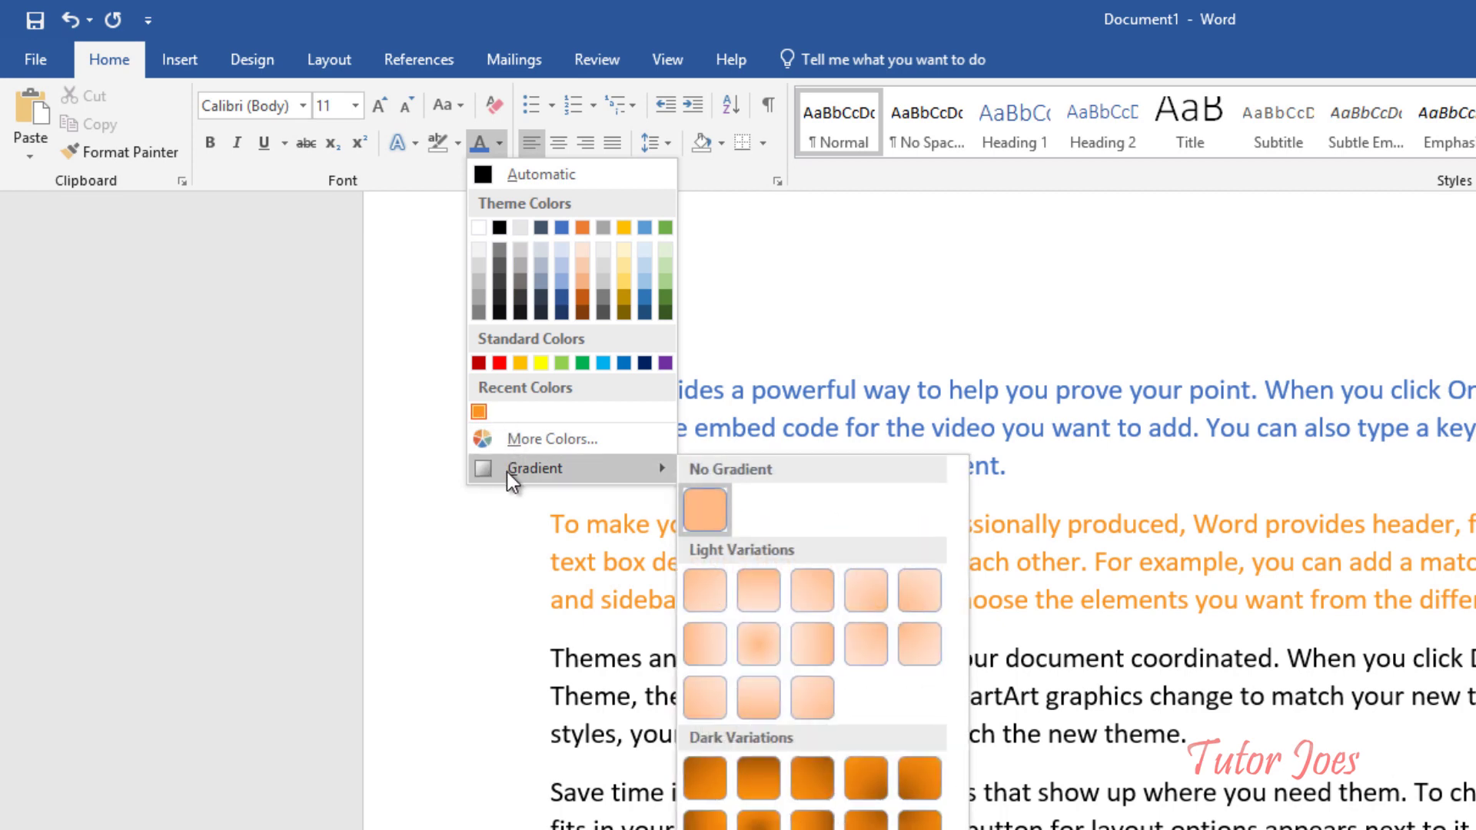
mouse_move(534, 468)
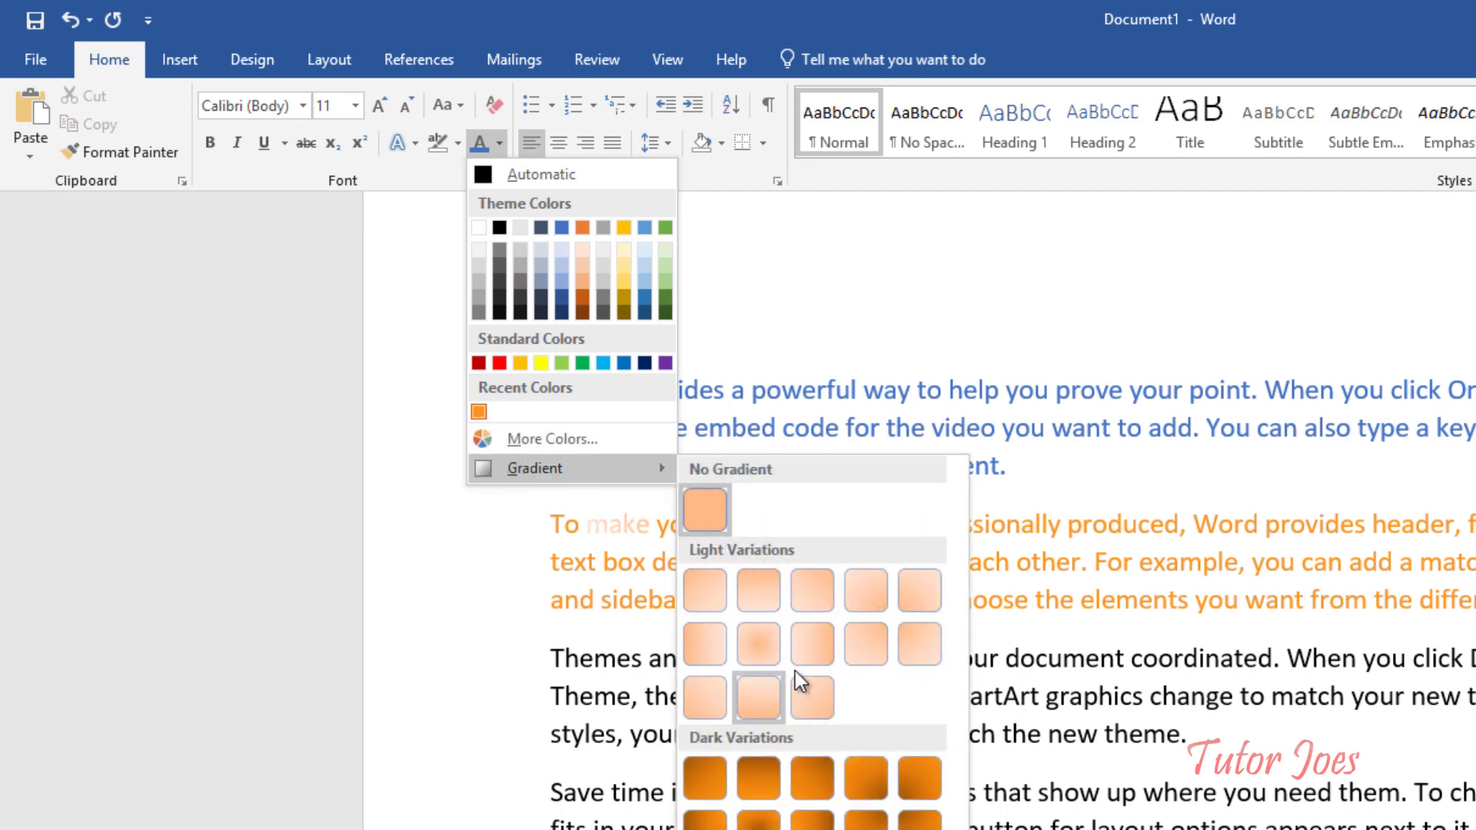
click(540, 664)
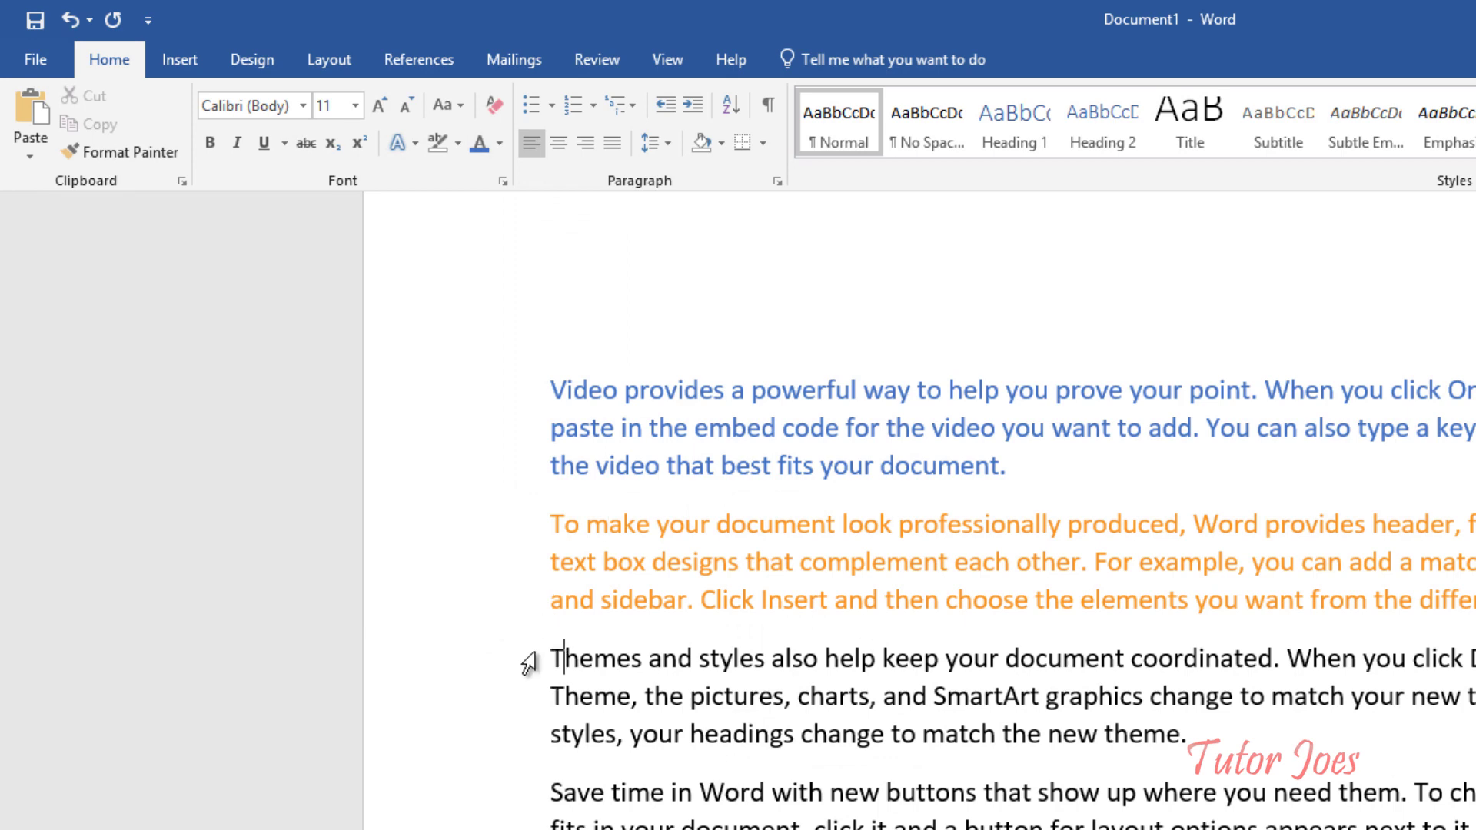
mouse_move(551, 658)
mouse_down()
mouse_move(1121, 739)
mouse_move(1223, 738)
mouse_up()
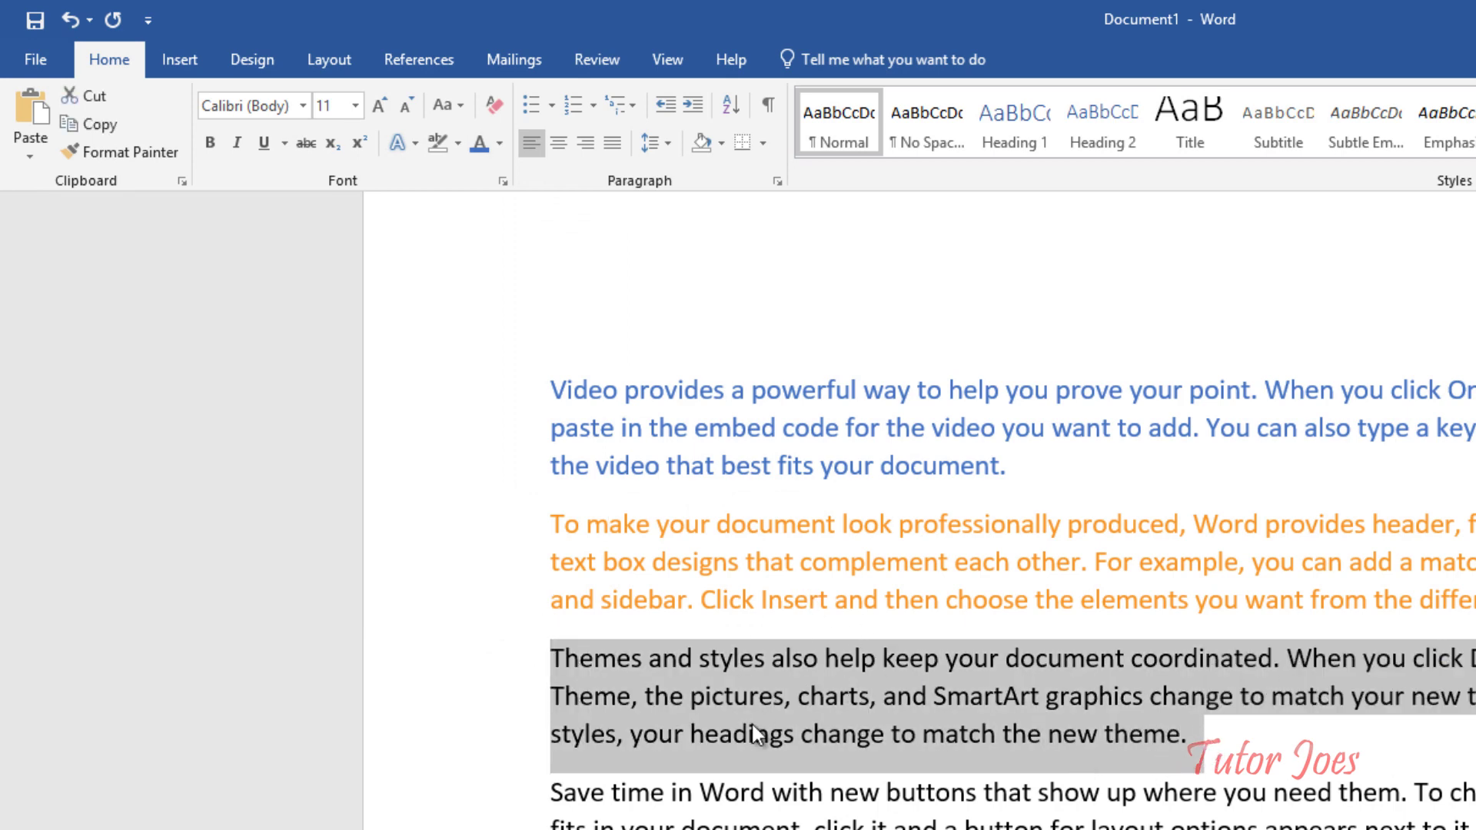
click(500, 143)
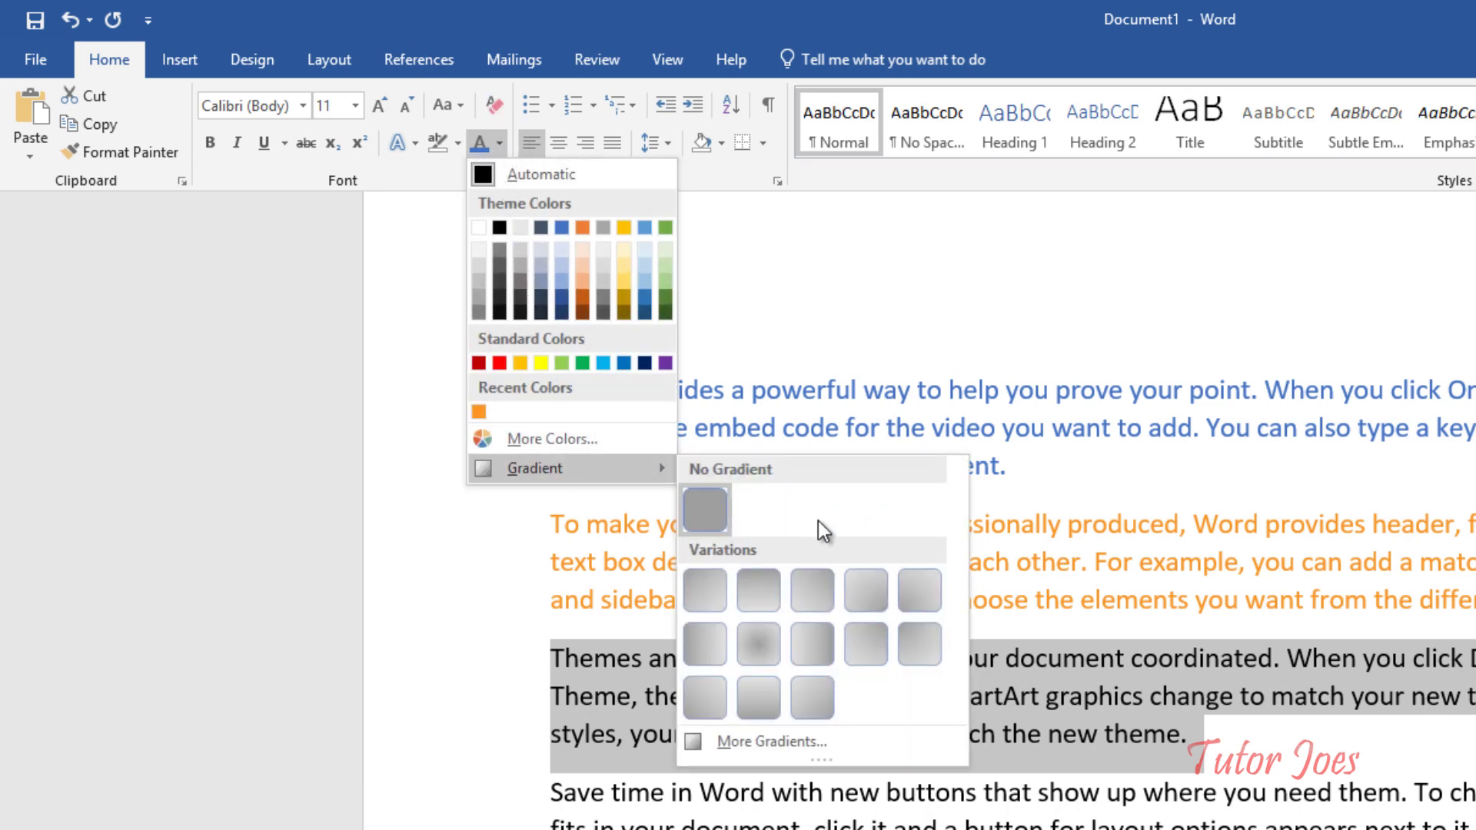
mouse_move(535, 468)
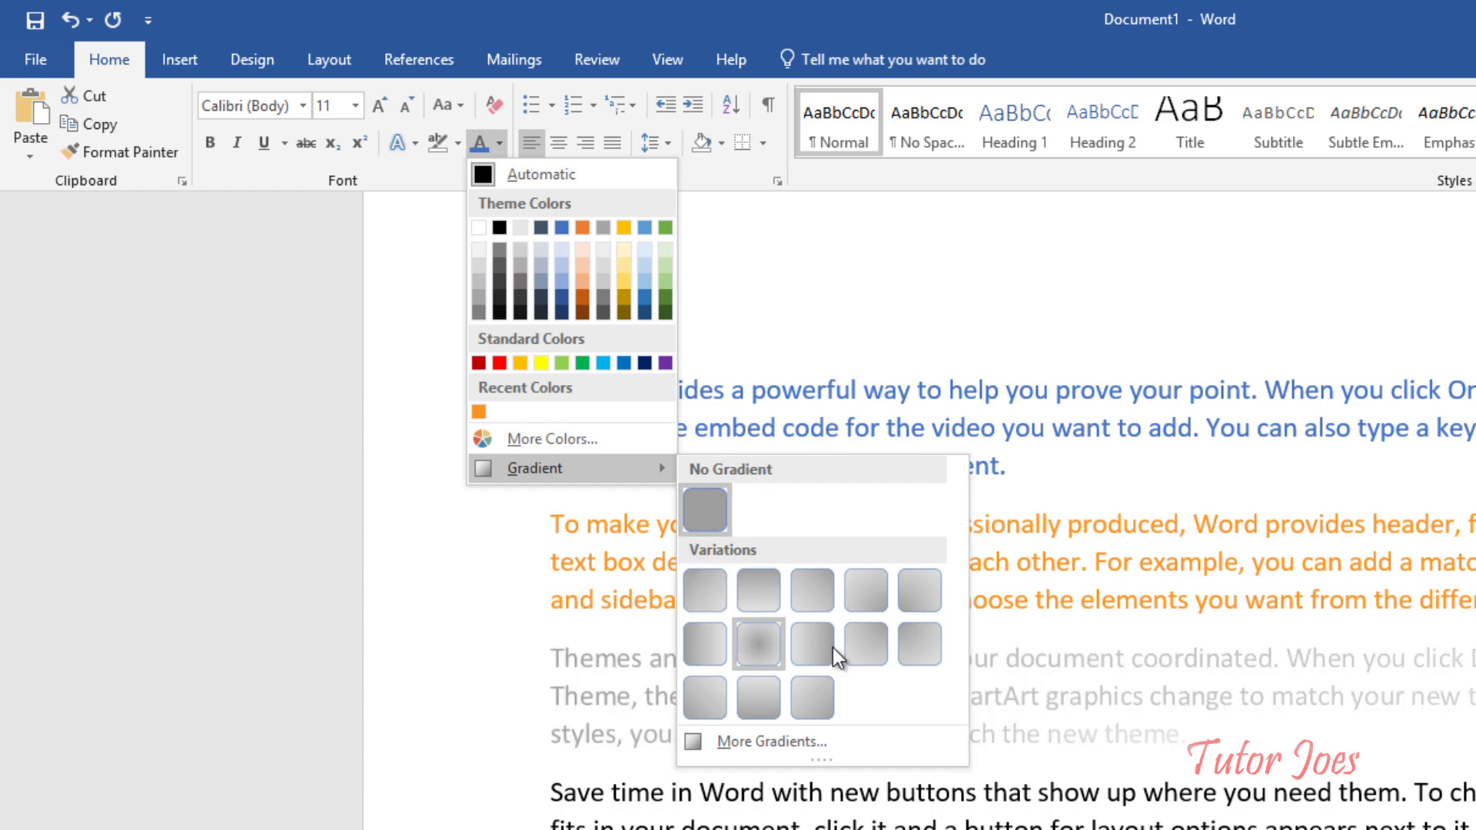
Apply a gradient text fill to the selected paragraph in Format Text Effects
click(752, 741)
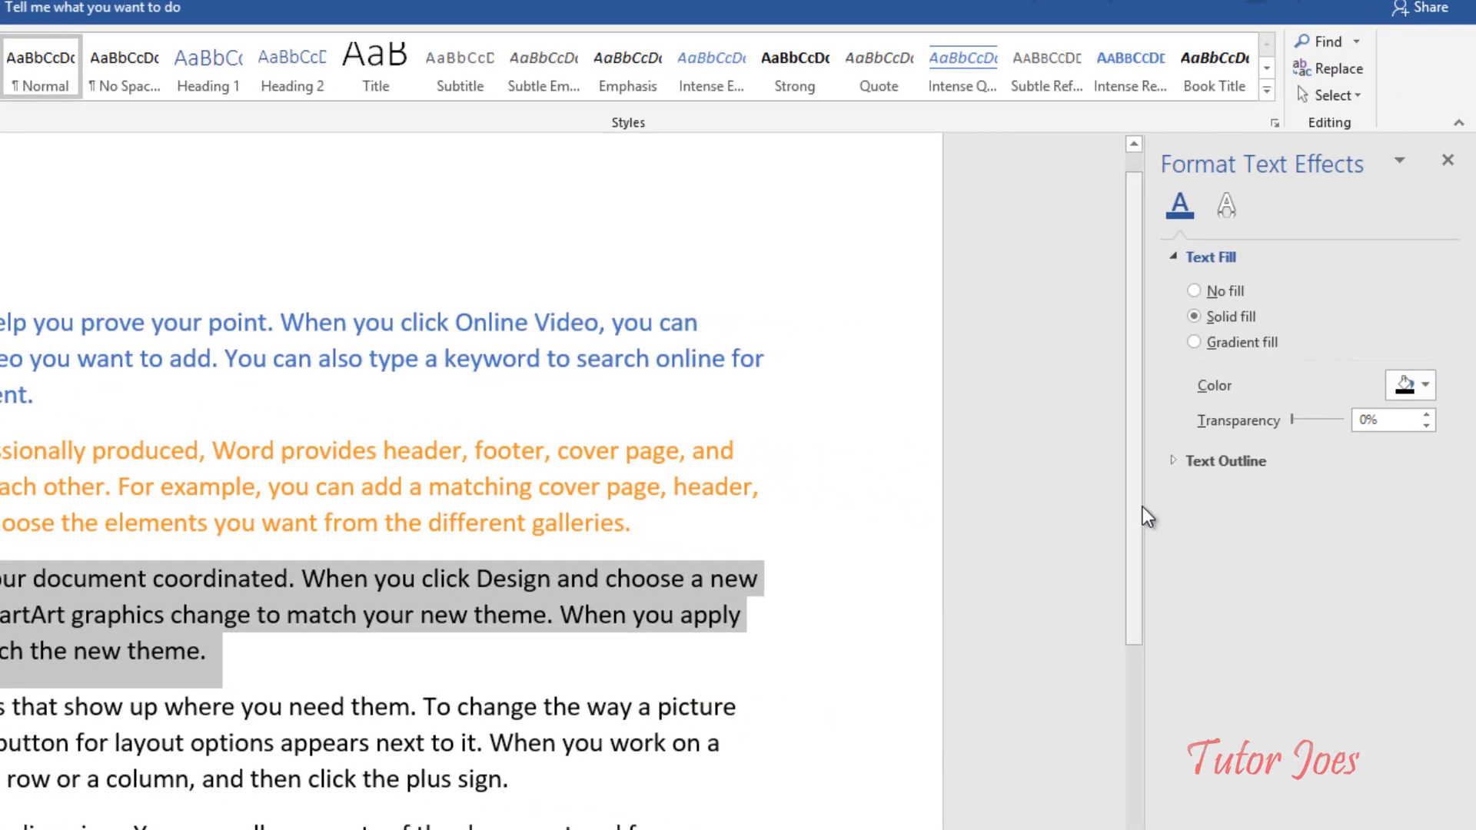
drag(1142, 496, 1010, 506)
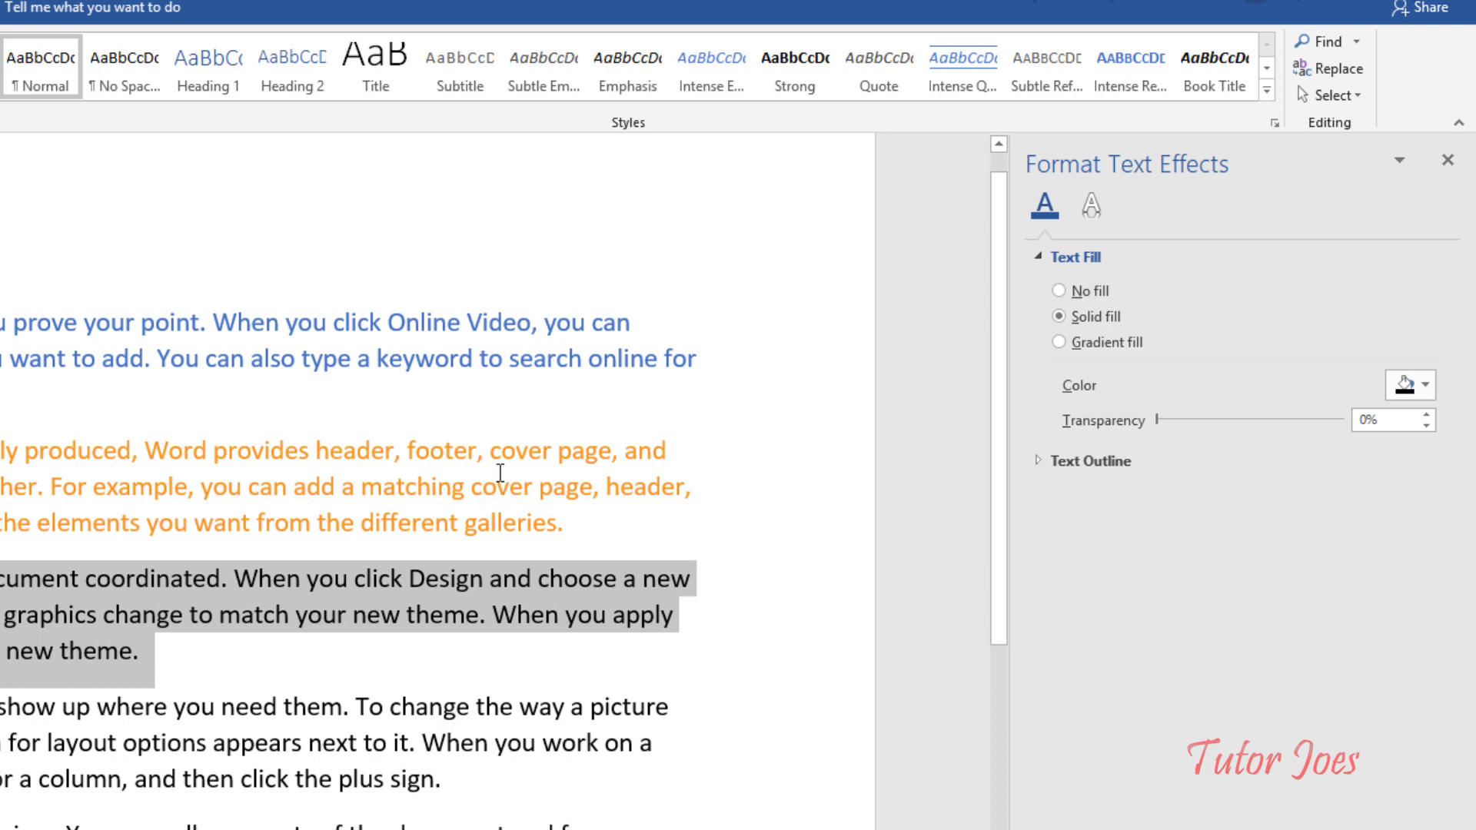
click(1104, 349)
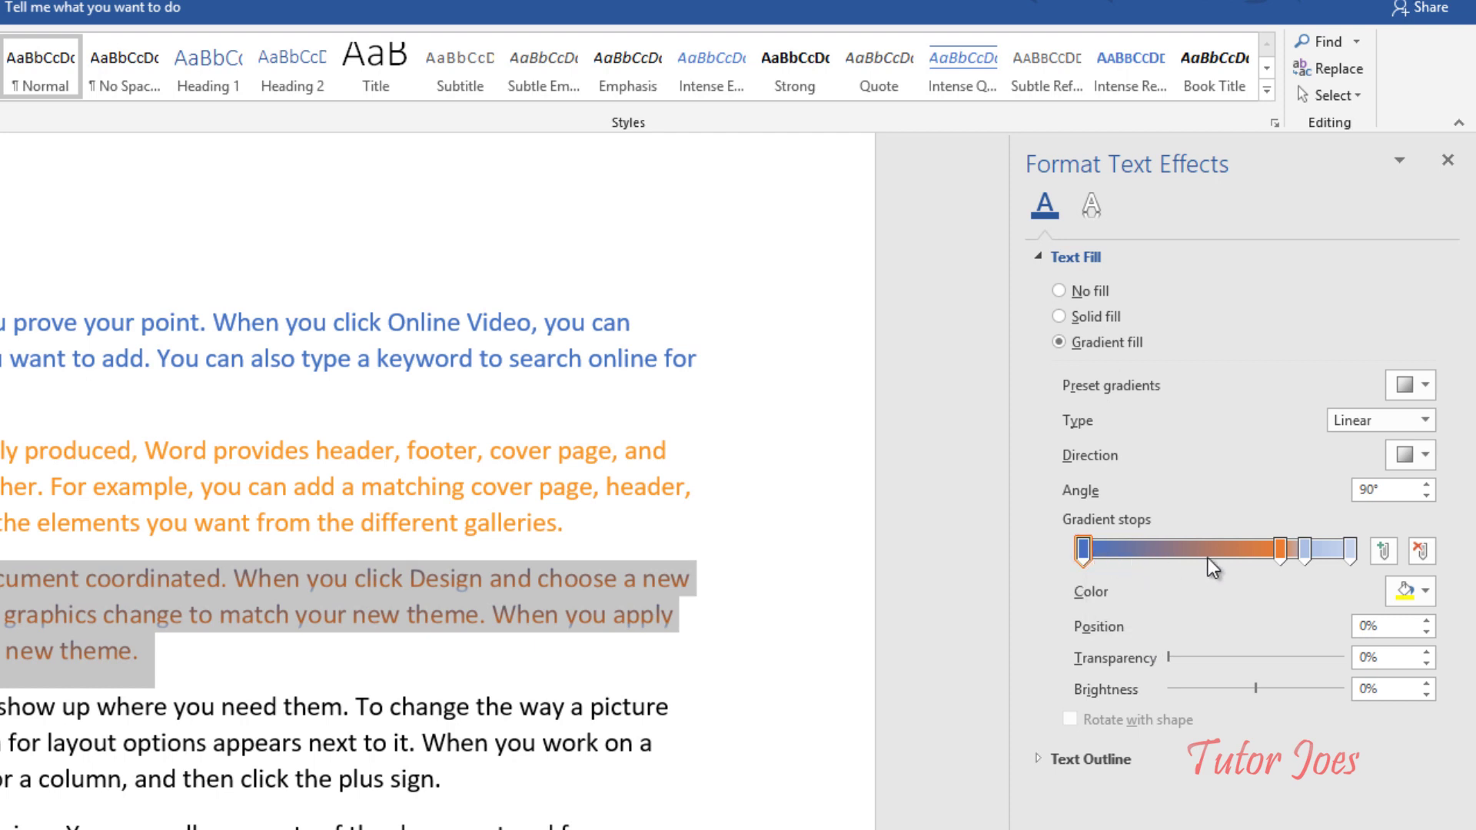
click(1269, 552)
drag(1257, 552, 1267, 565)
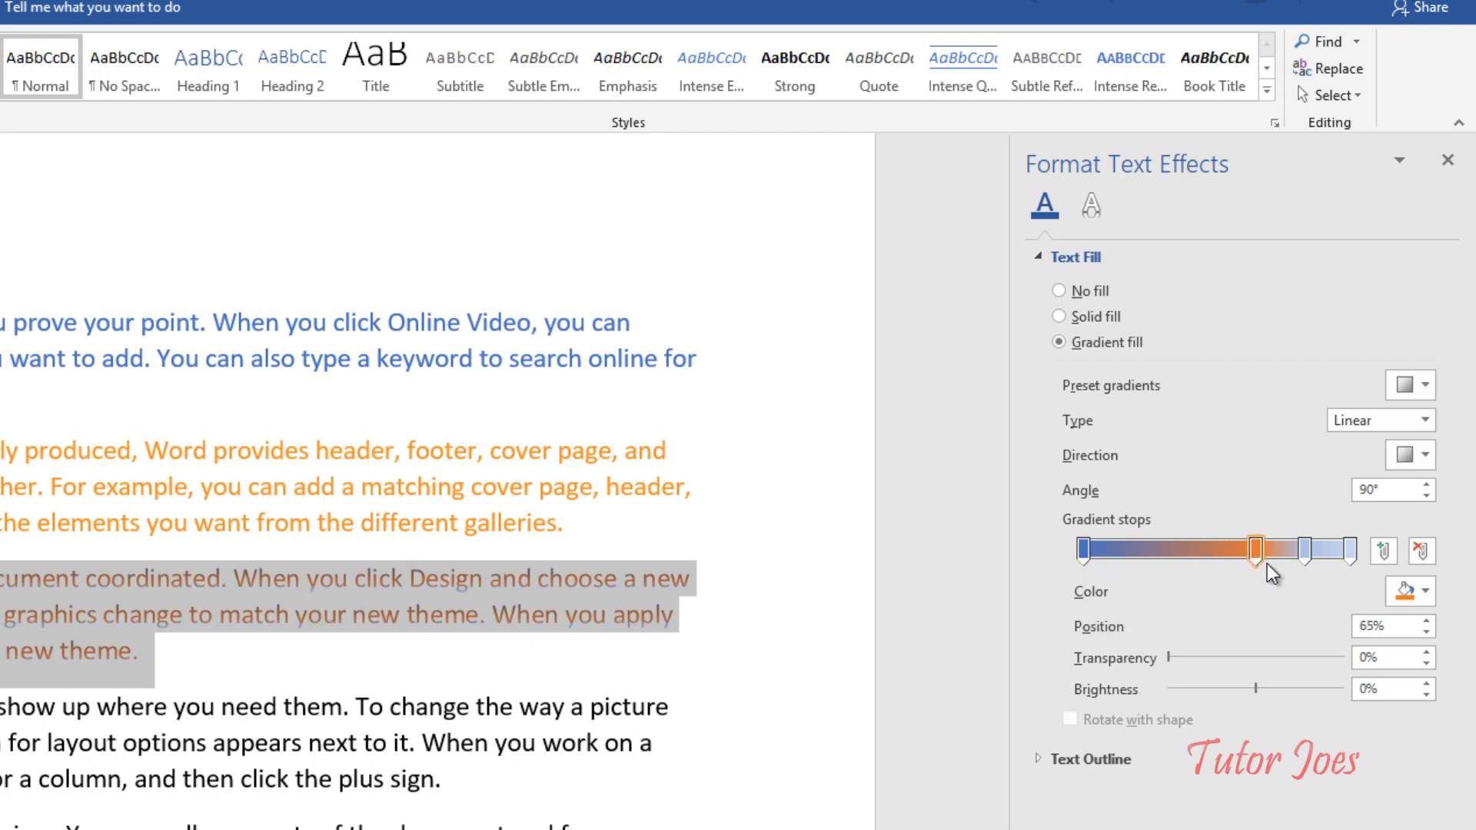
Remove the extra gradient stops, leaving a blue start stop and an end stop
click(1316, 552)
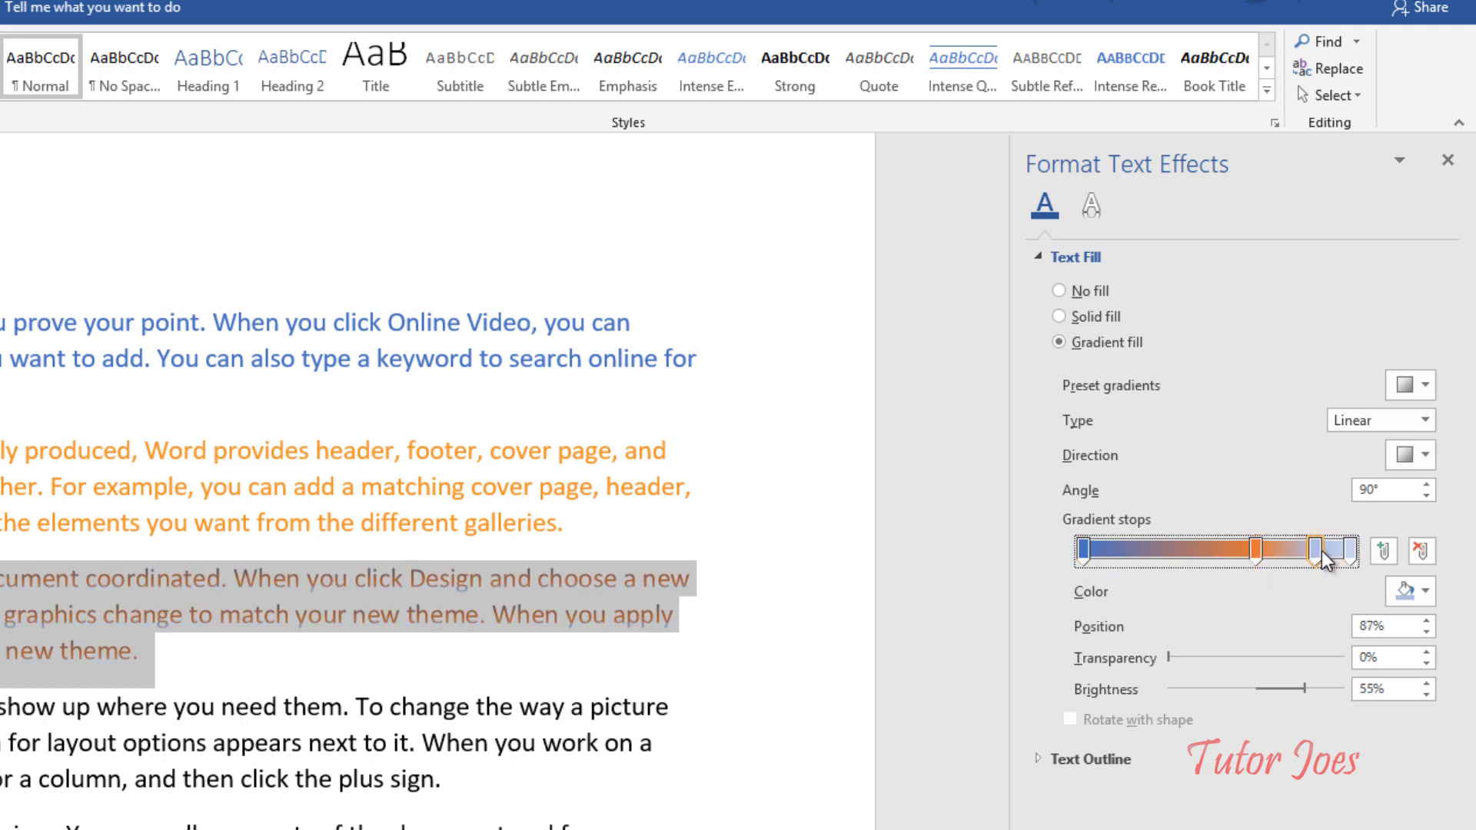
drag(1314, 555, 1330, 557)
click(1421, 550)
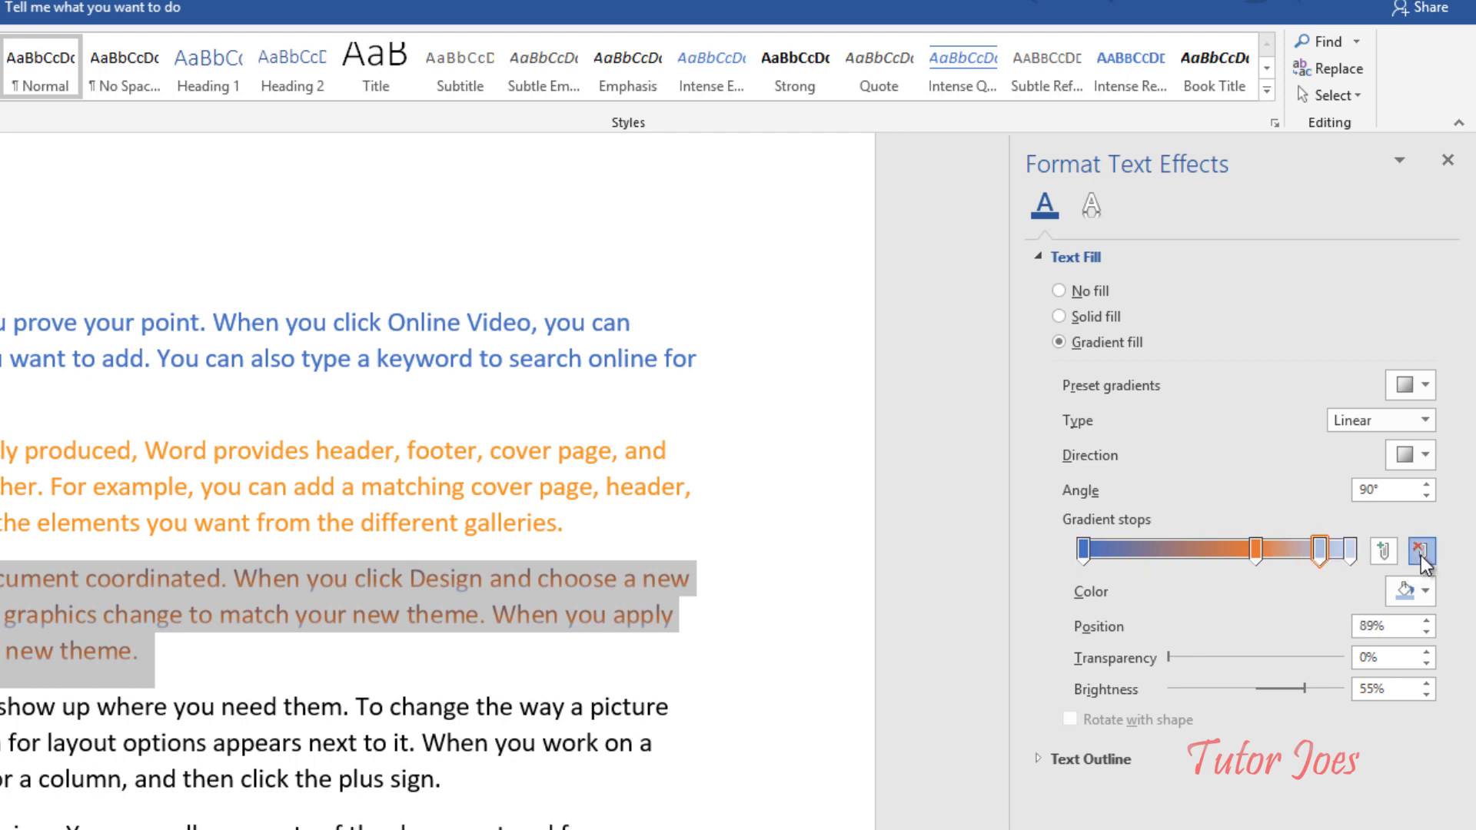
click(1348, 552)
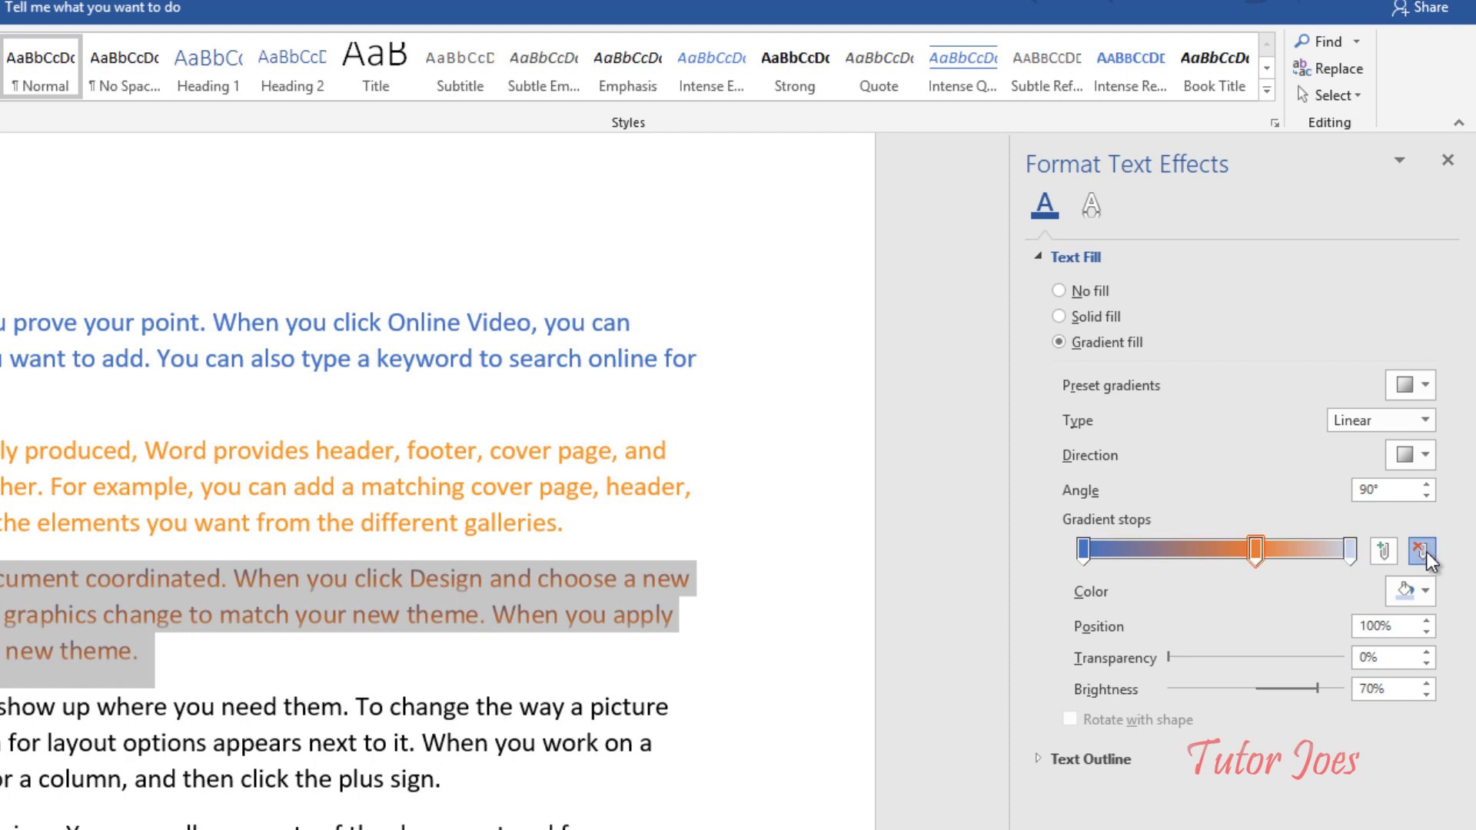
click(1422, 552)
drag(1257, 549, 1351, 551)
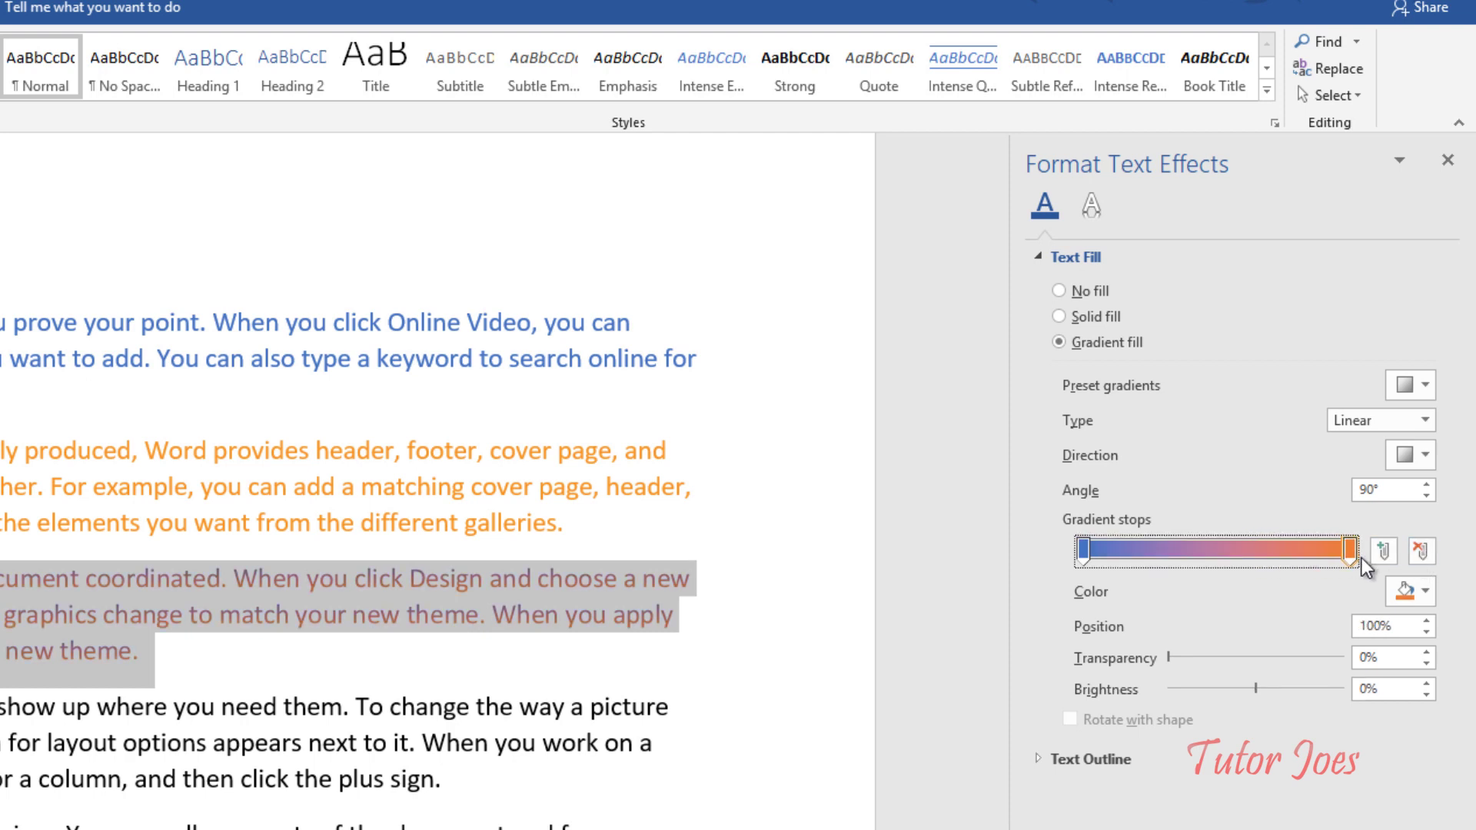
click(1086, 549)
drag(1095, 552, 1135, 554)
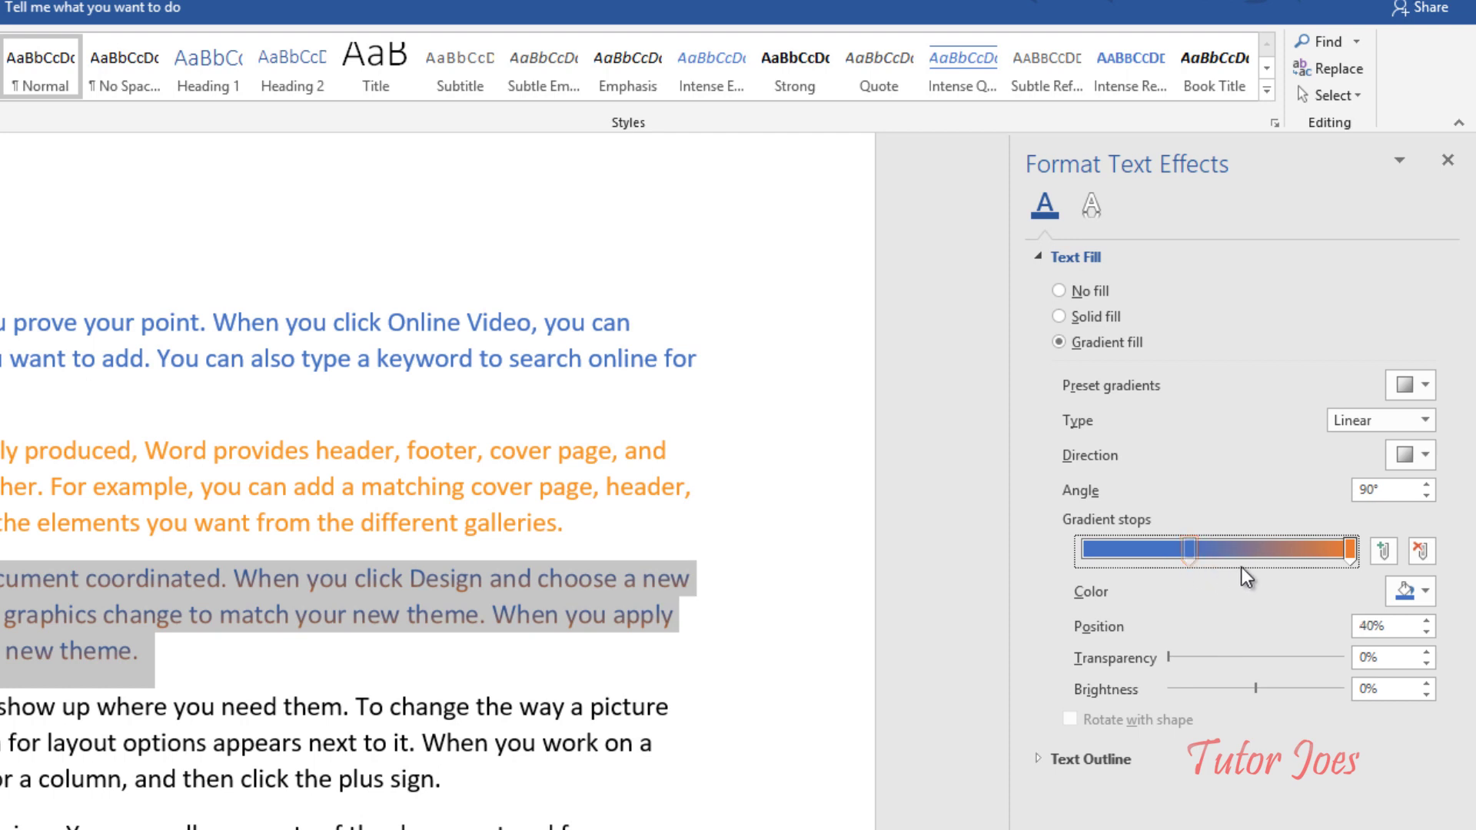
Make the end gradient stop red and deselect to view the blue-to-red gradient
click(1350, 549)
click(1420, 593)
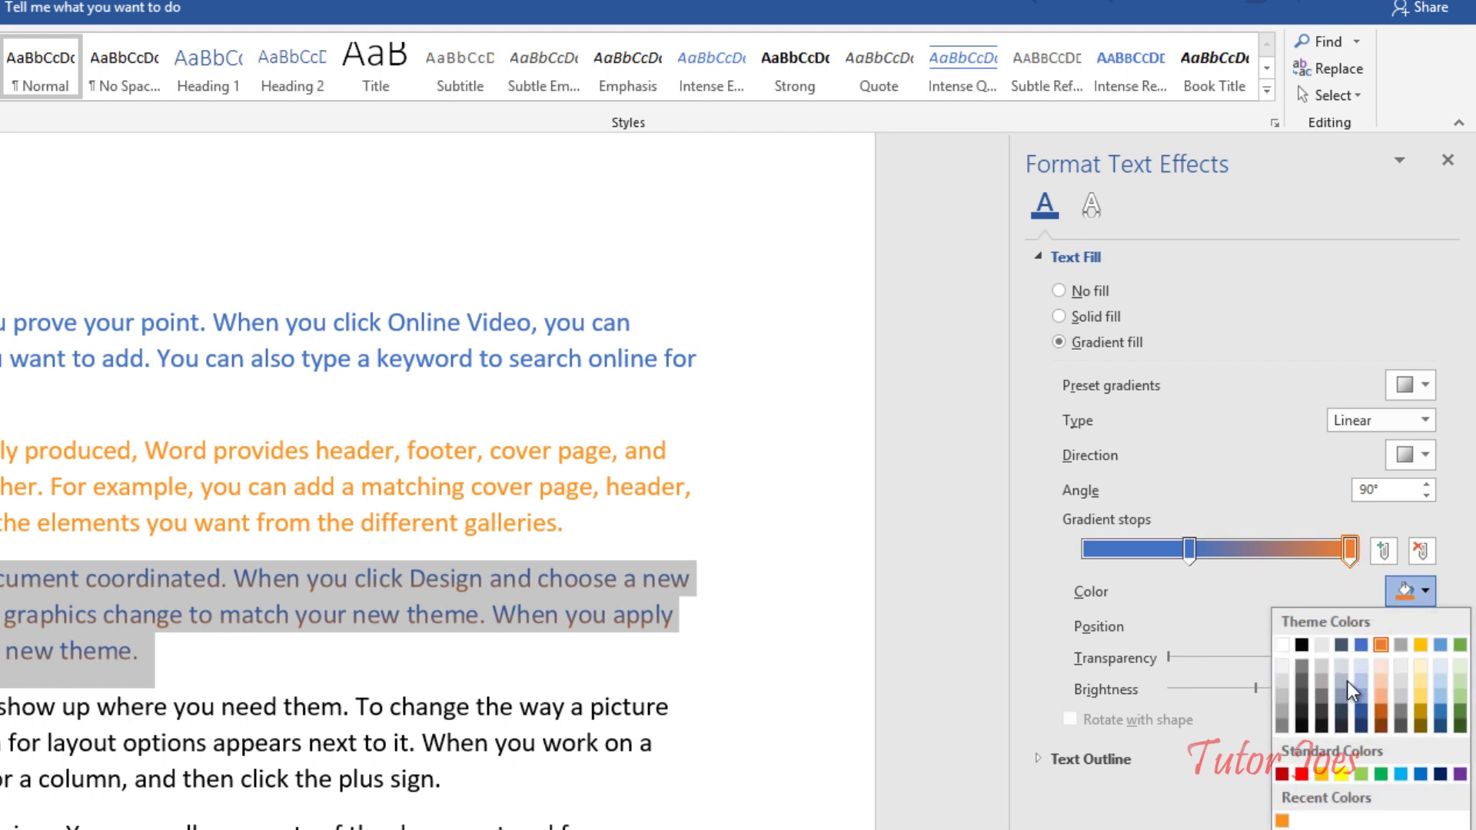
click(1301, 774)
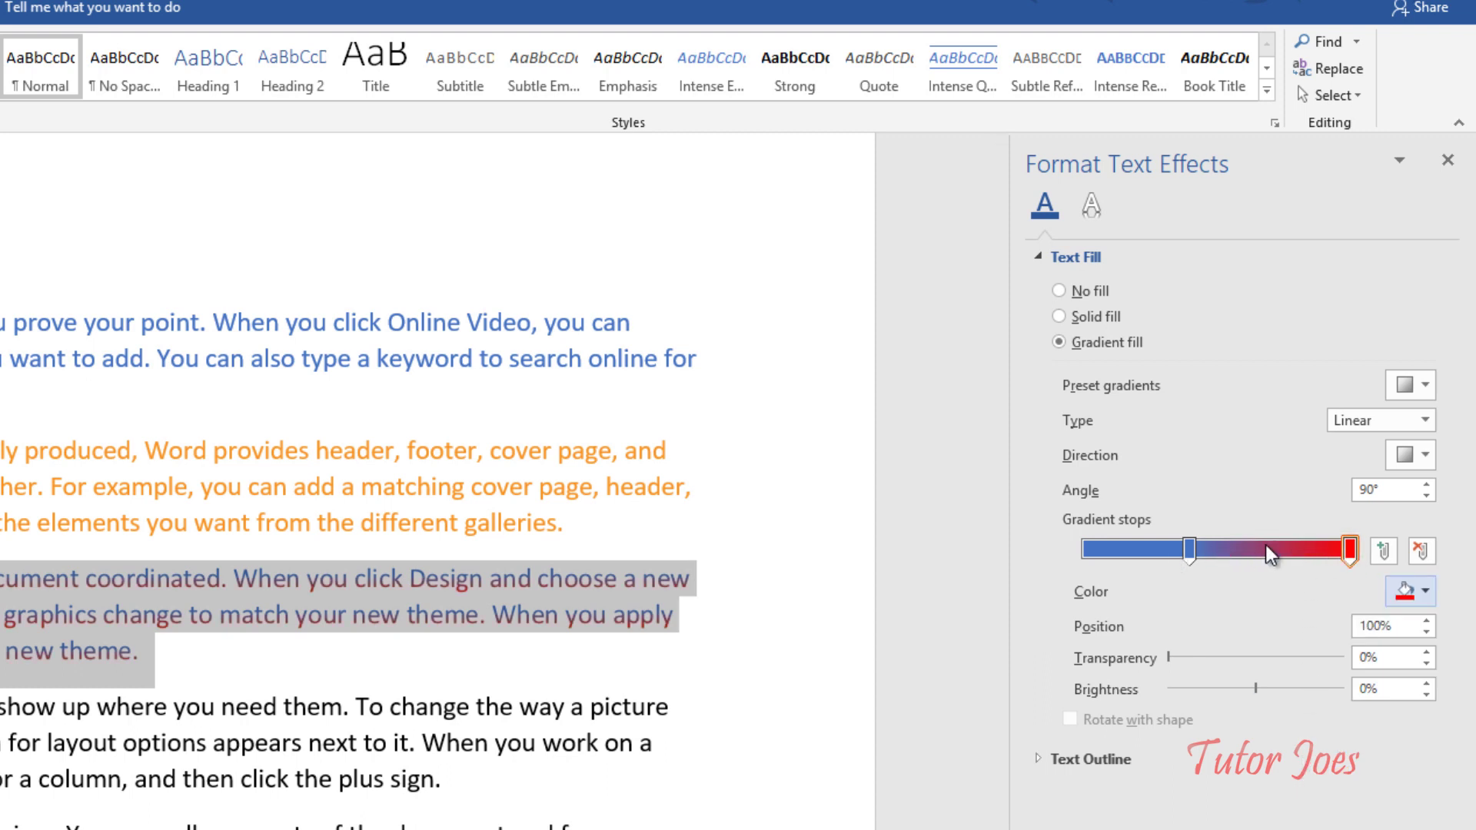
click(55, 615)
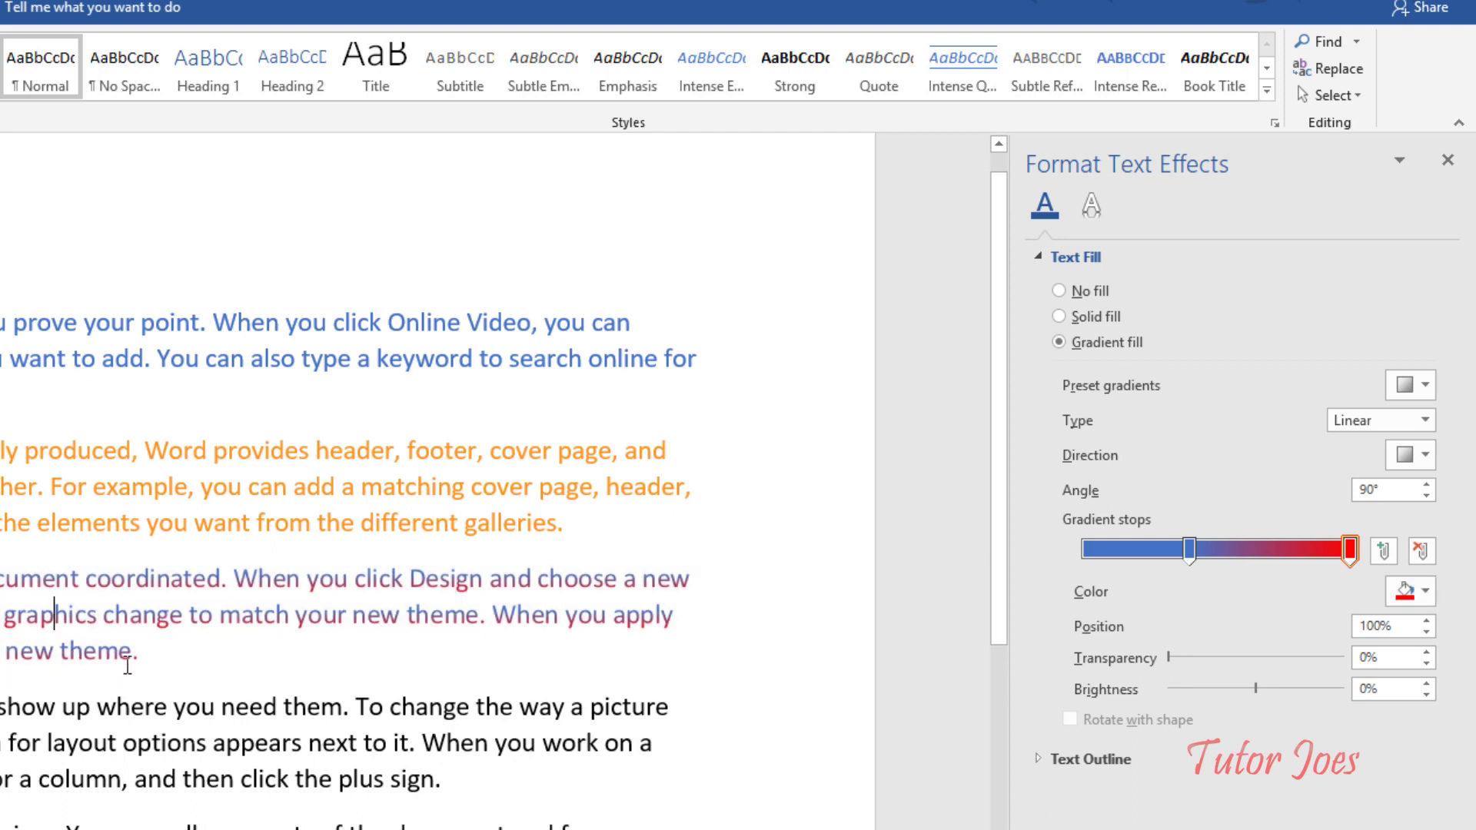
drag(137, 652, 8, 652)
click(218, 672)
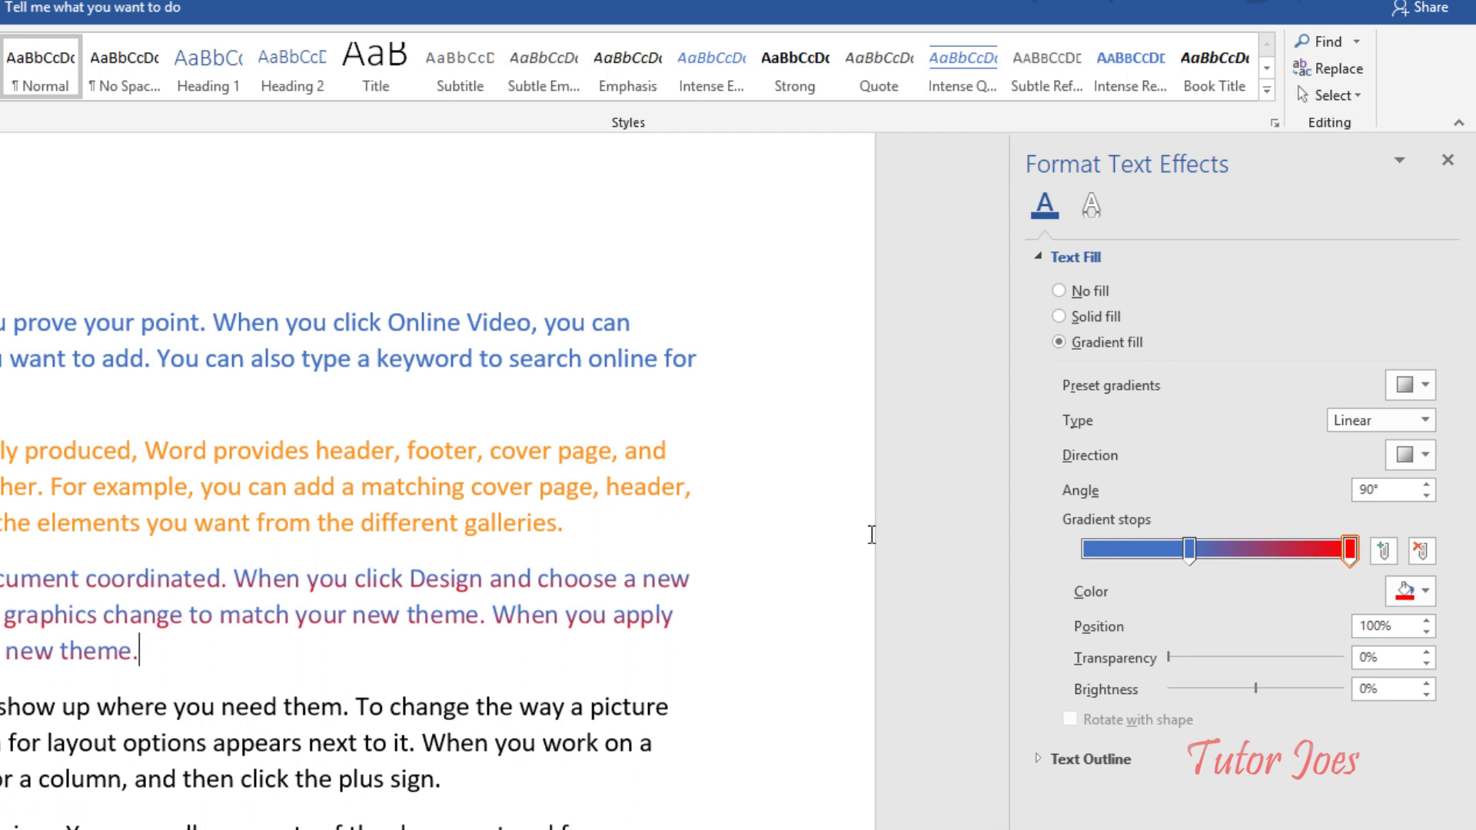
Set the 'Themes and styles' paragraph's gradient fill type to Radial and preview it
click(1426, 421)
click(1394, 470)
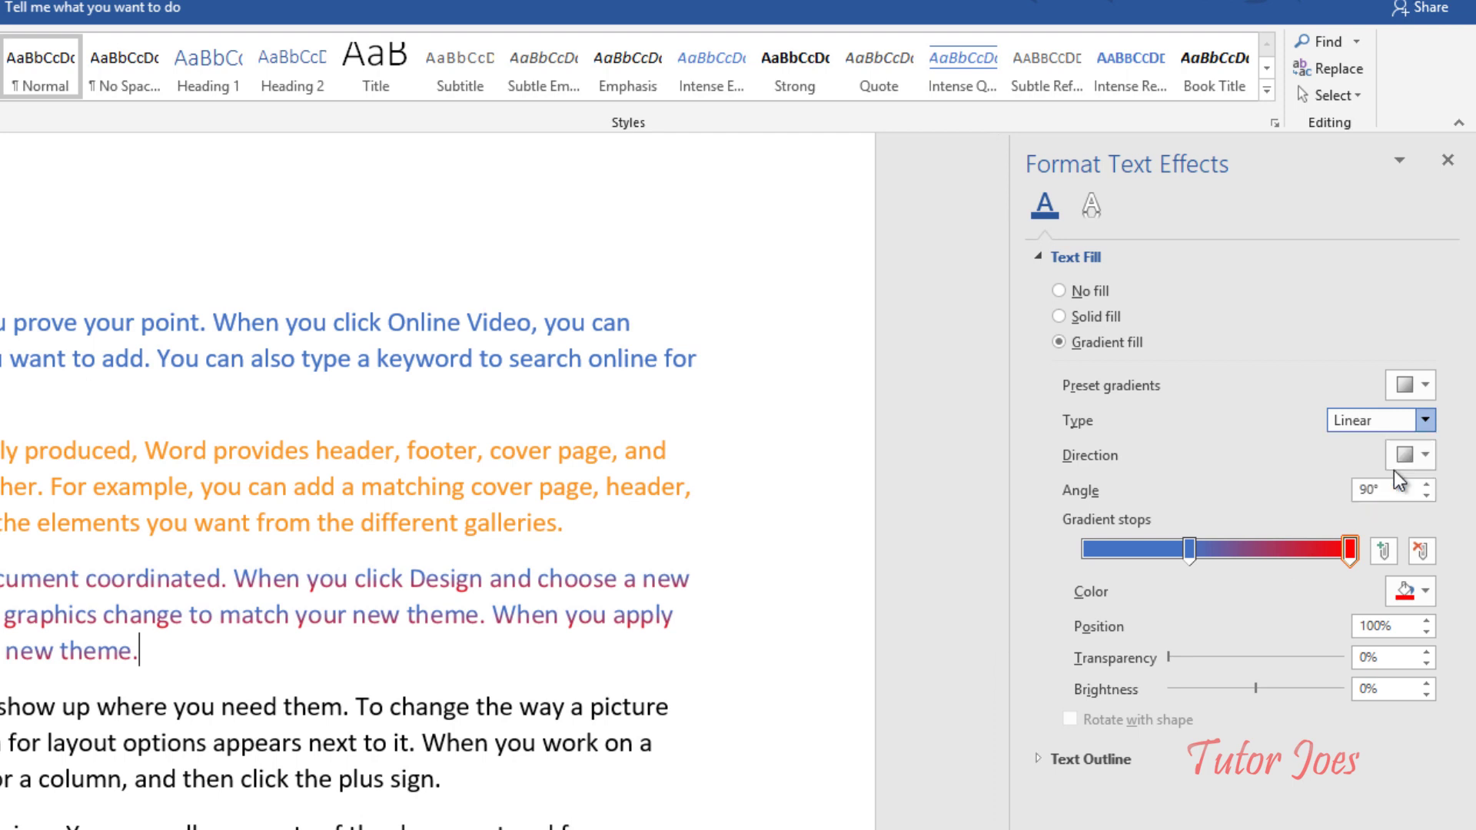
triple_click(175, 646)
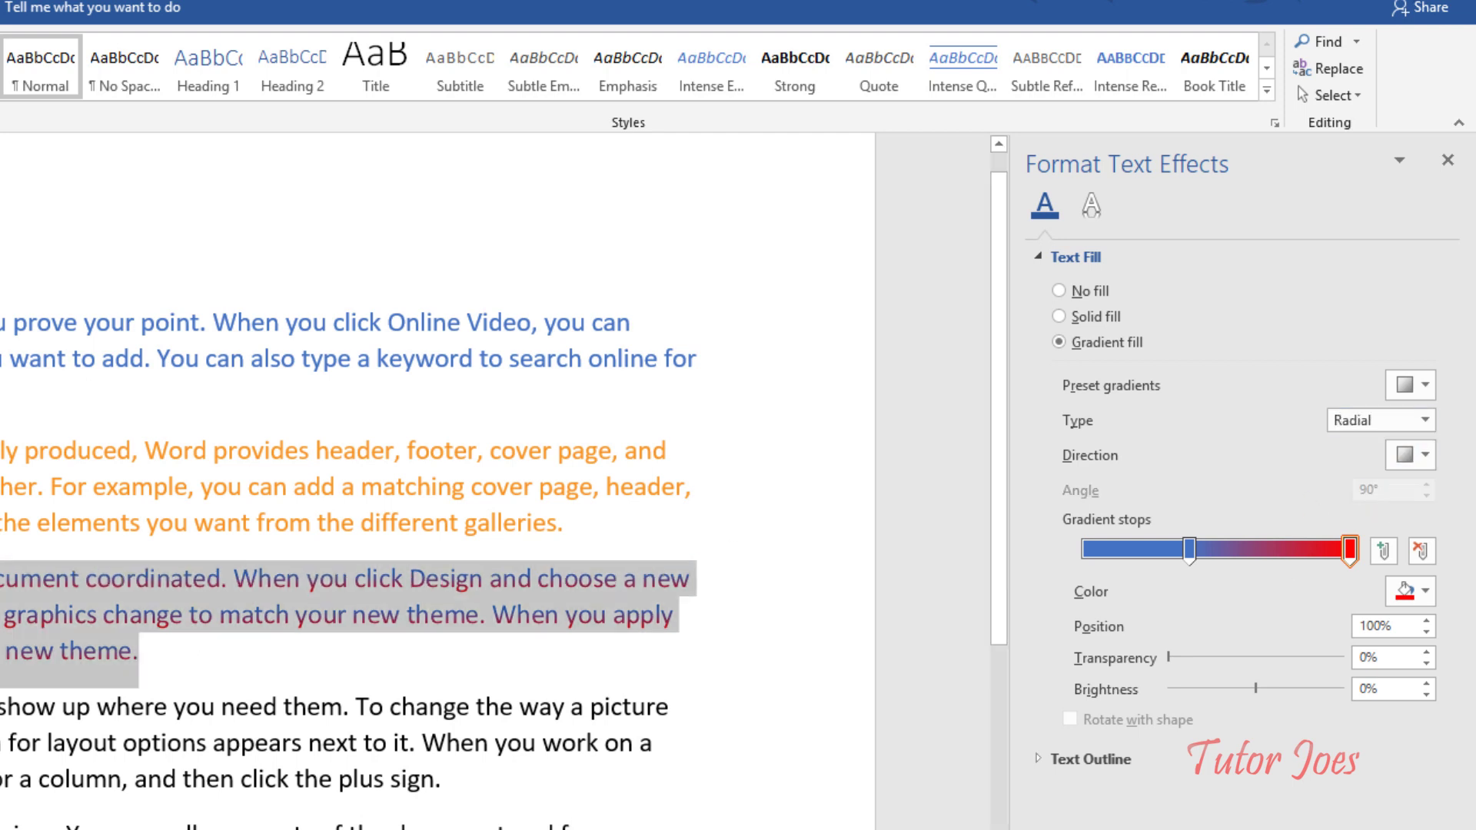
click(1422, 390)
click(1420, 382)
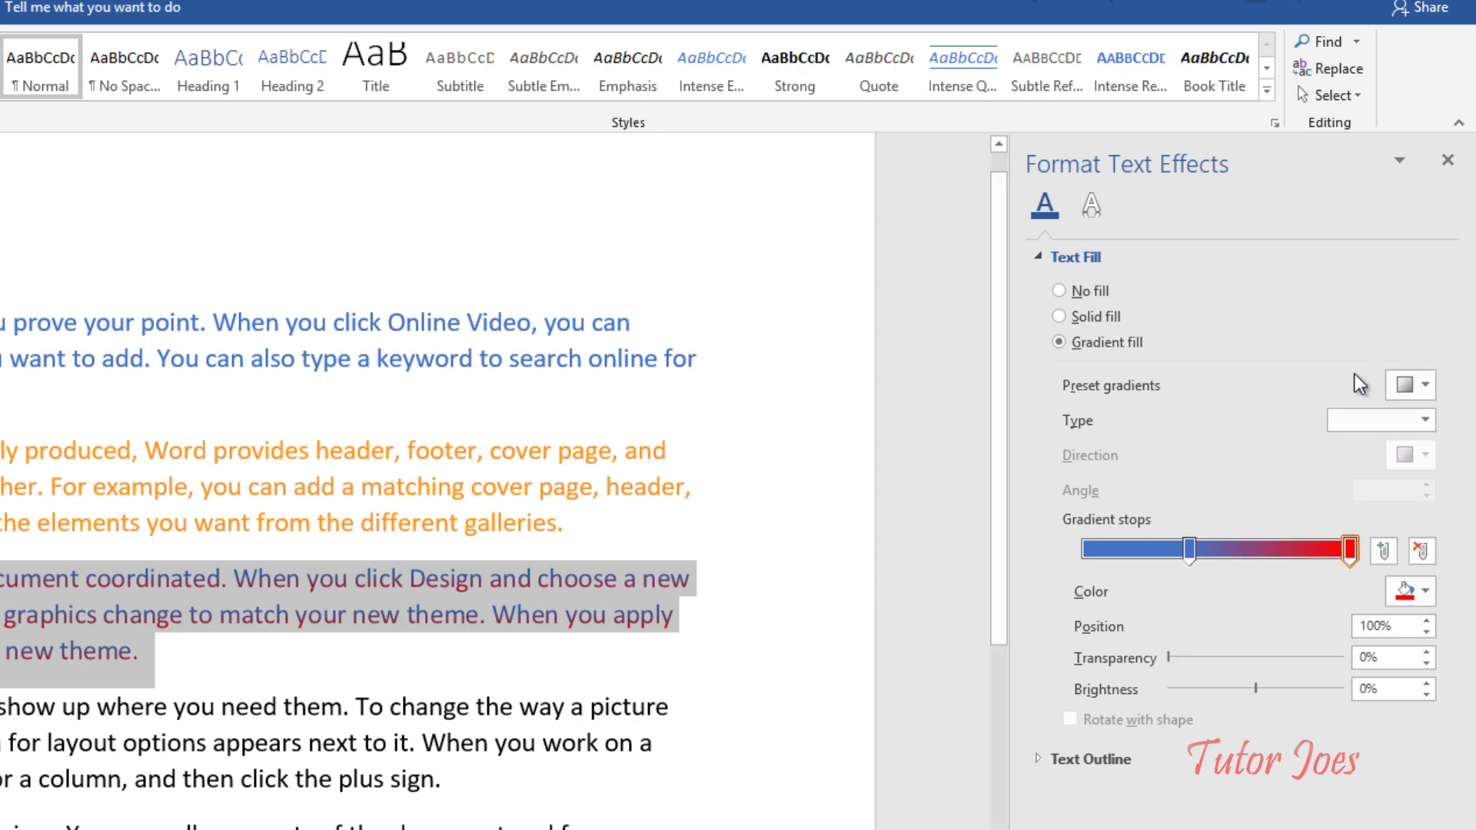
click(1424, 419)
click(1376, 464)
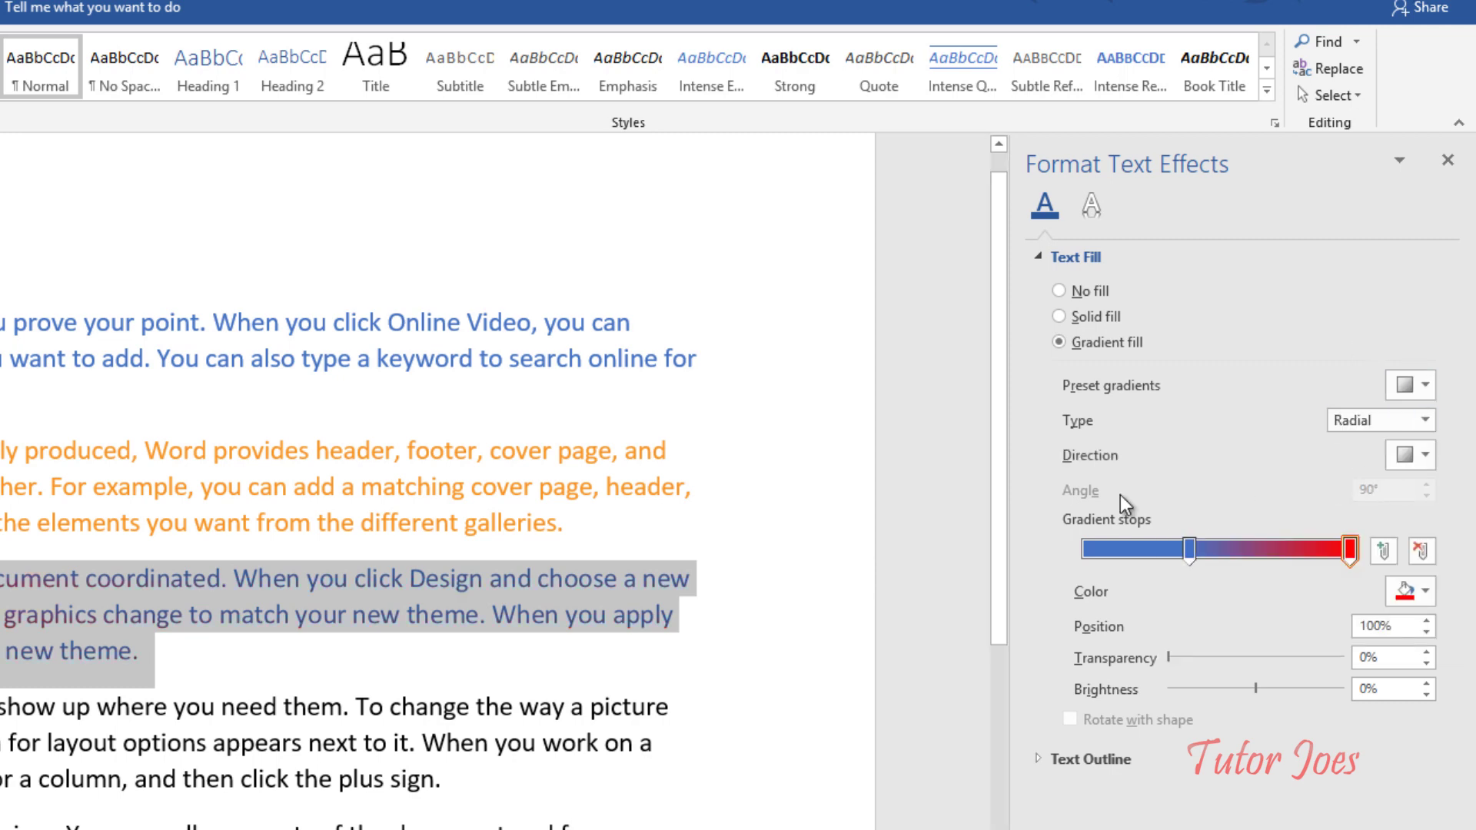
click(4, 561)
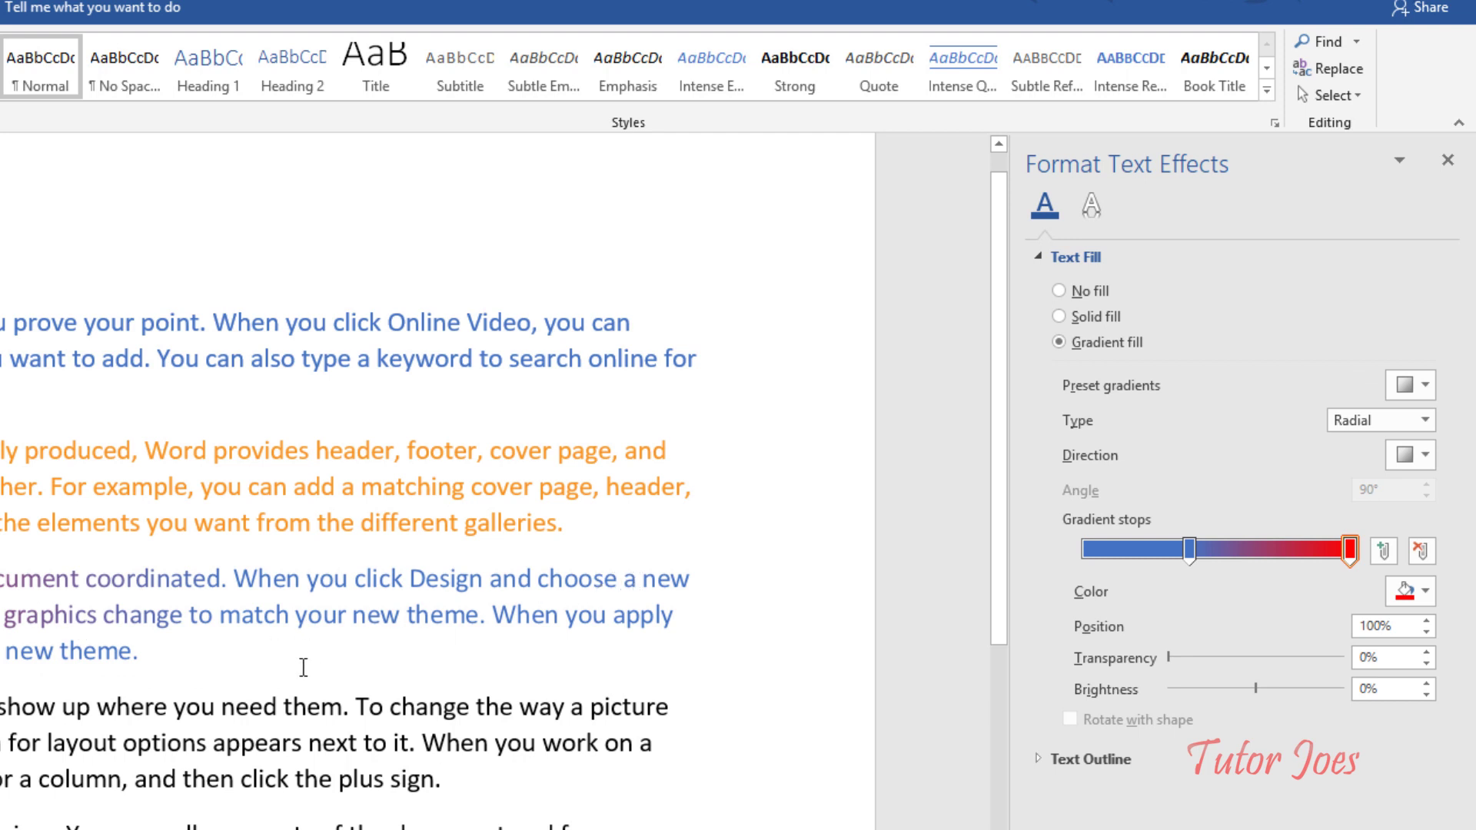
drag(136, 652, 4, 578)
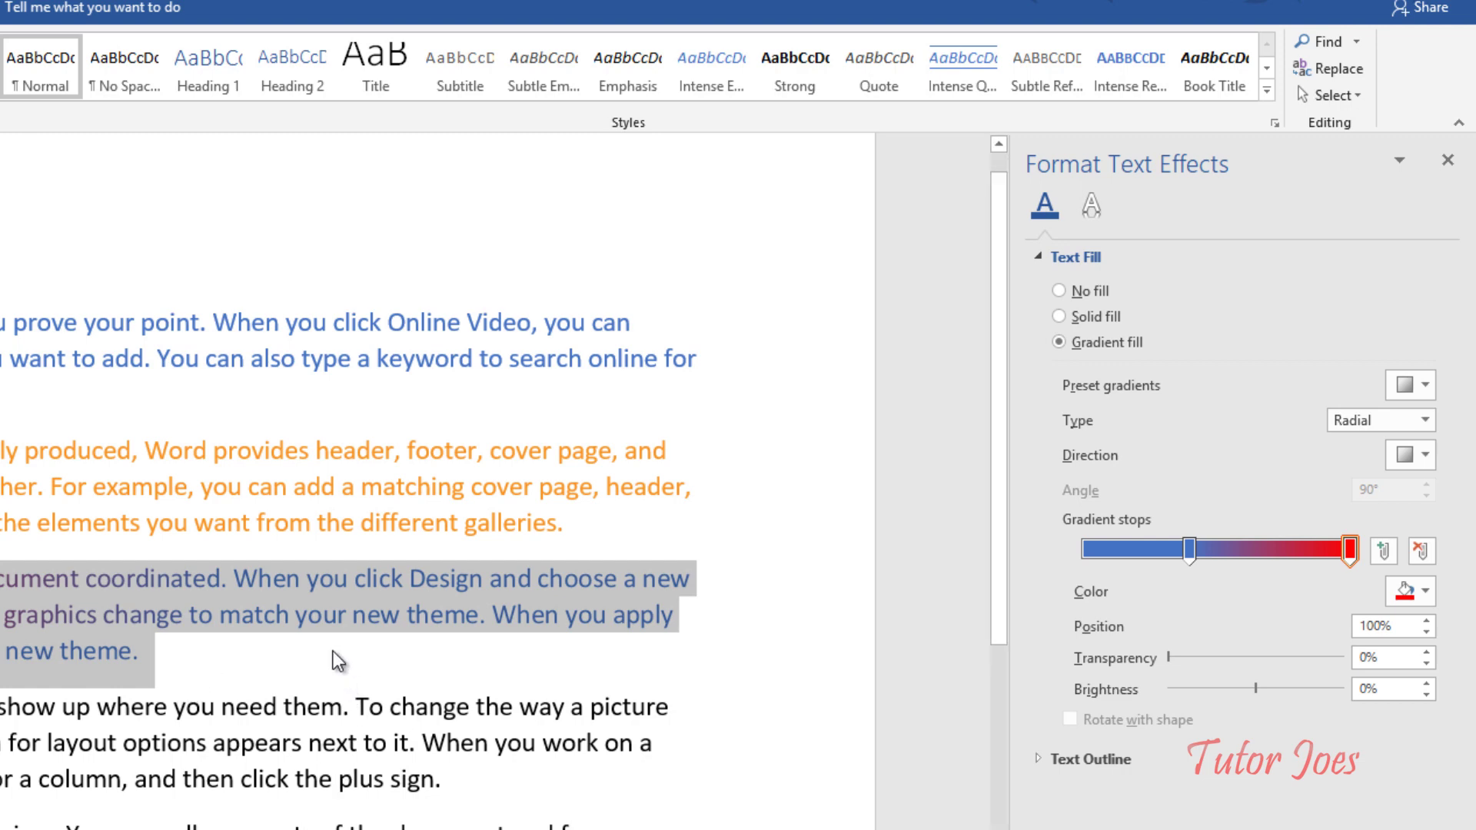
scroll(338, 662, down, 2)
scroll(351, 565, down, 2)
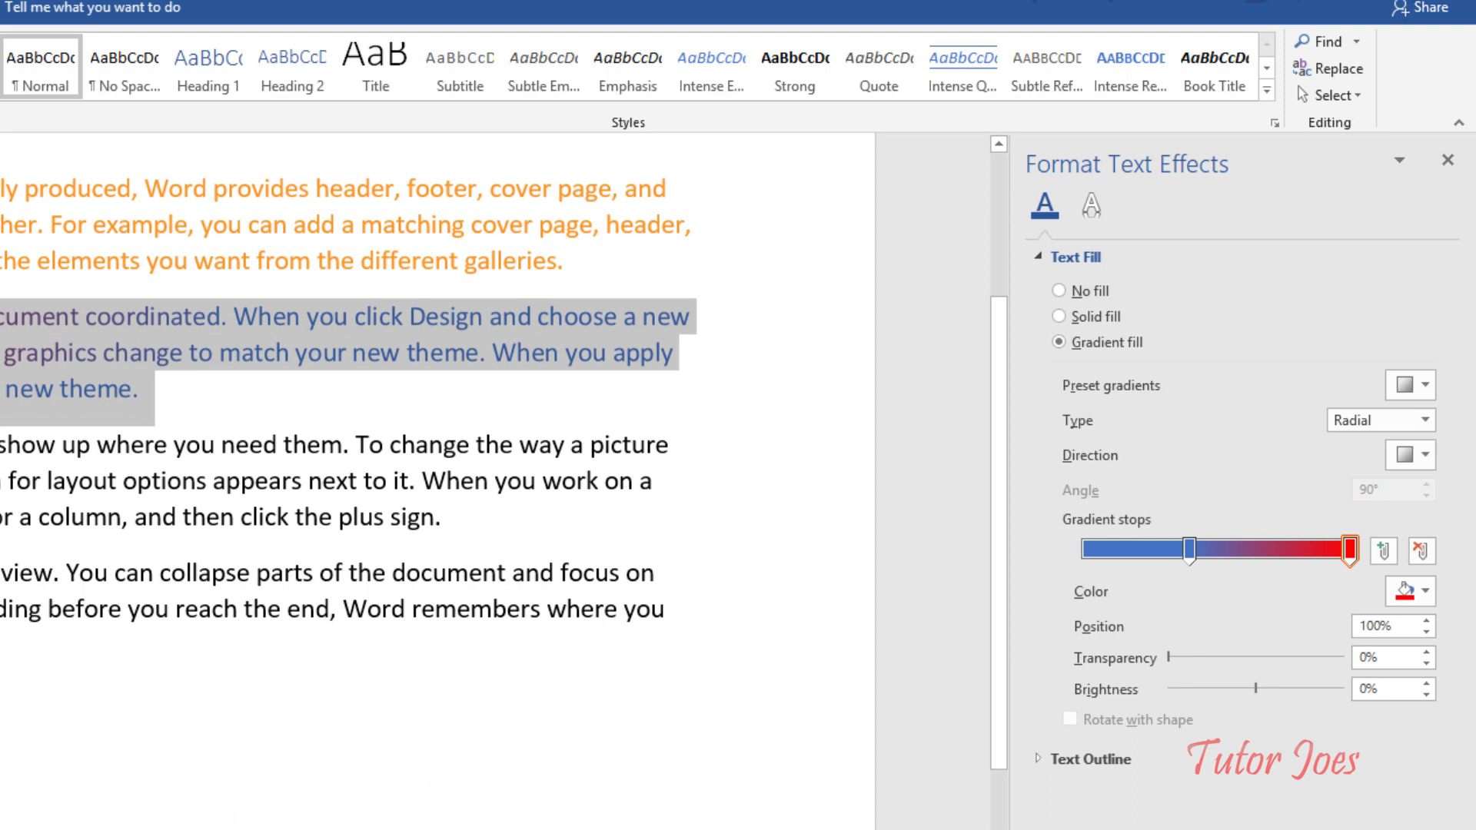
Outline the paragraph ending 'then click the plus sign' with a solid Orange, Accent 2 line
drag(2, 445, 477, 527)
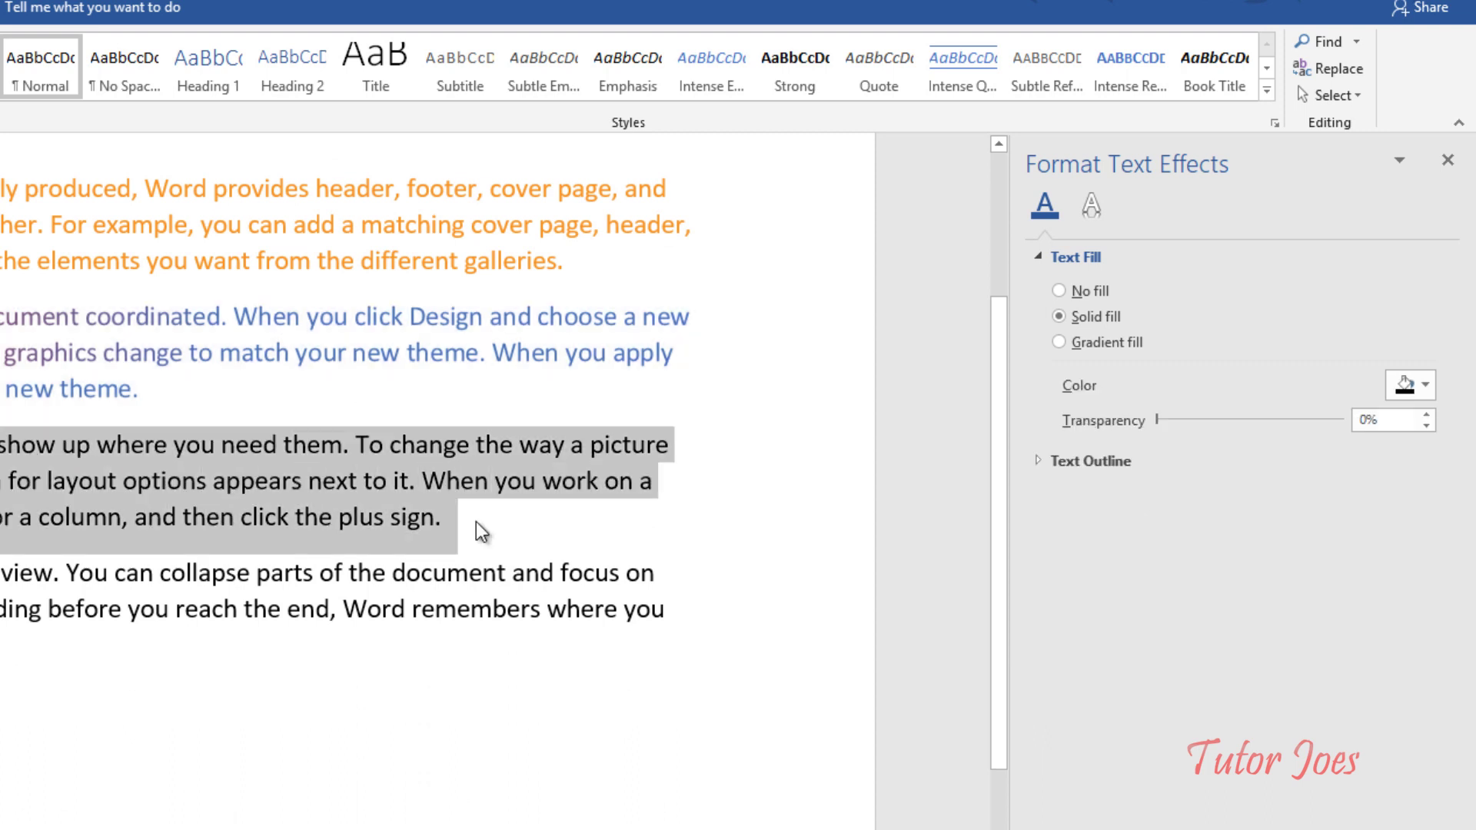
click(1065, 463)
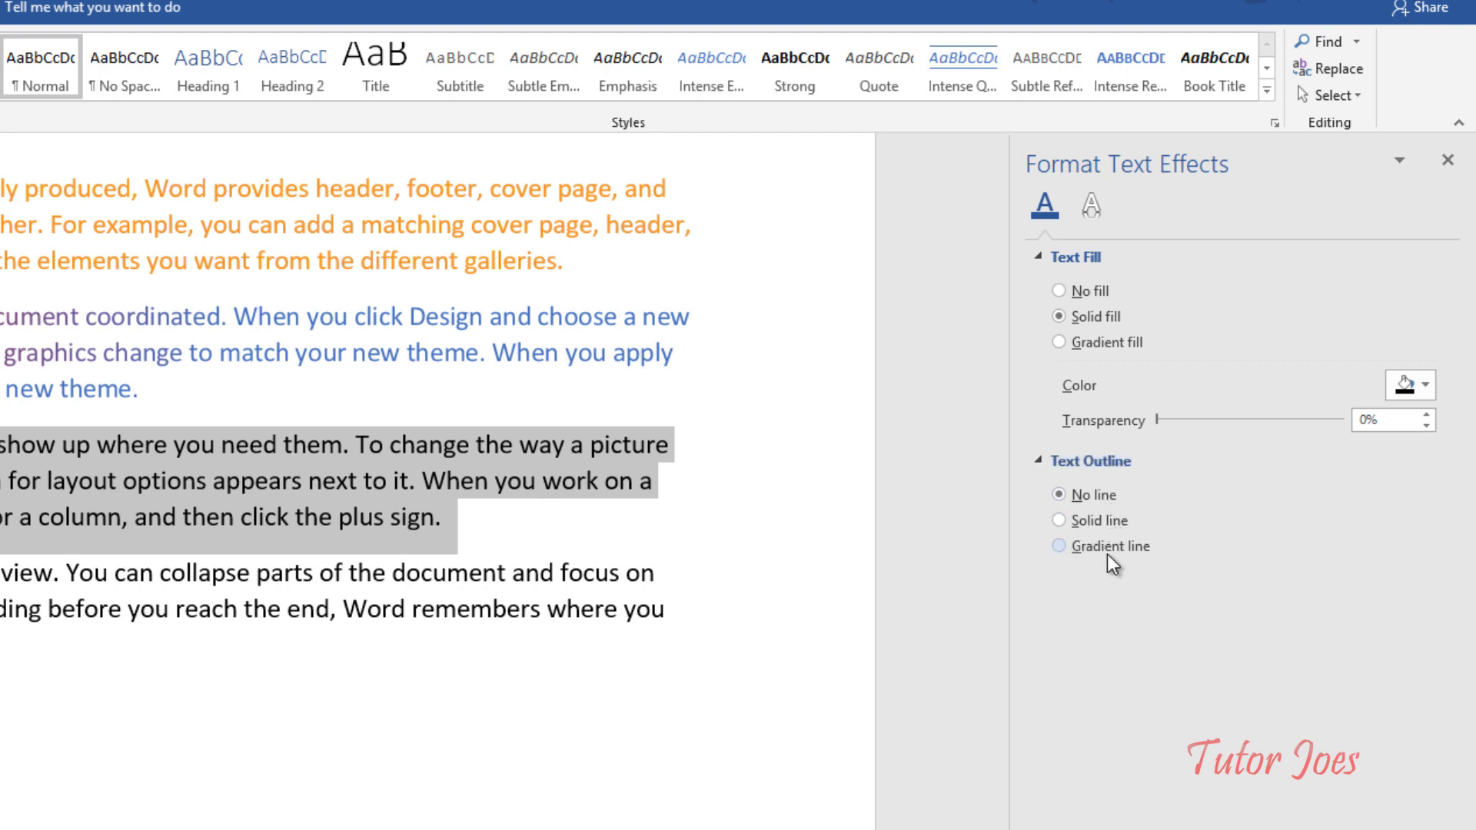
click(1100, 519)
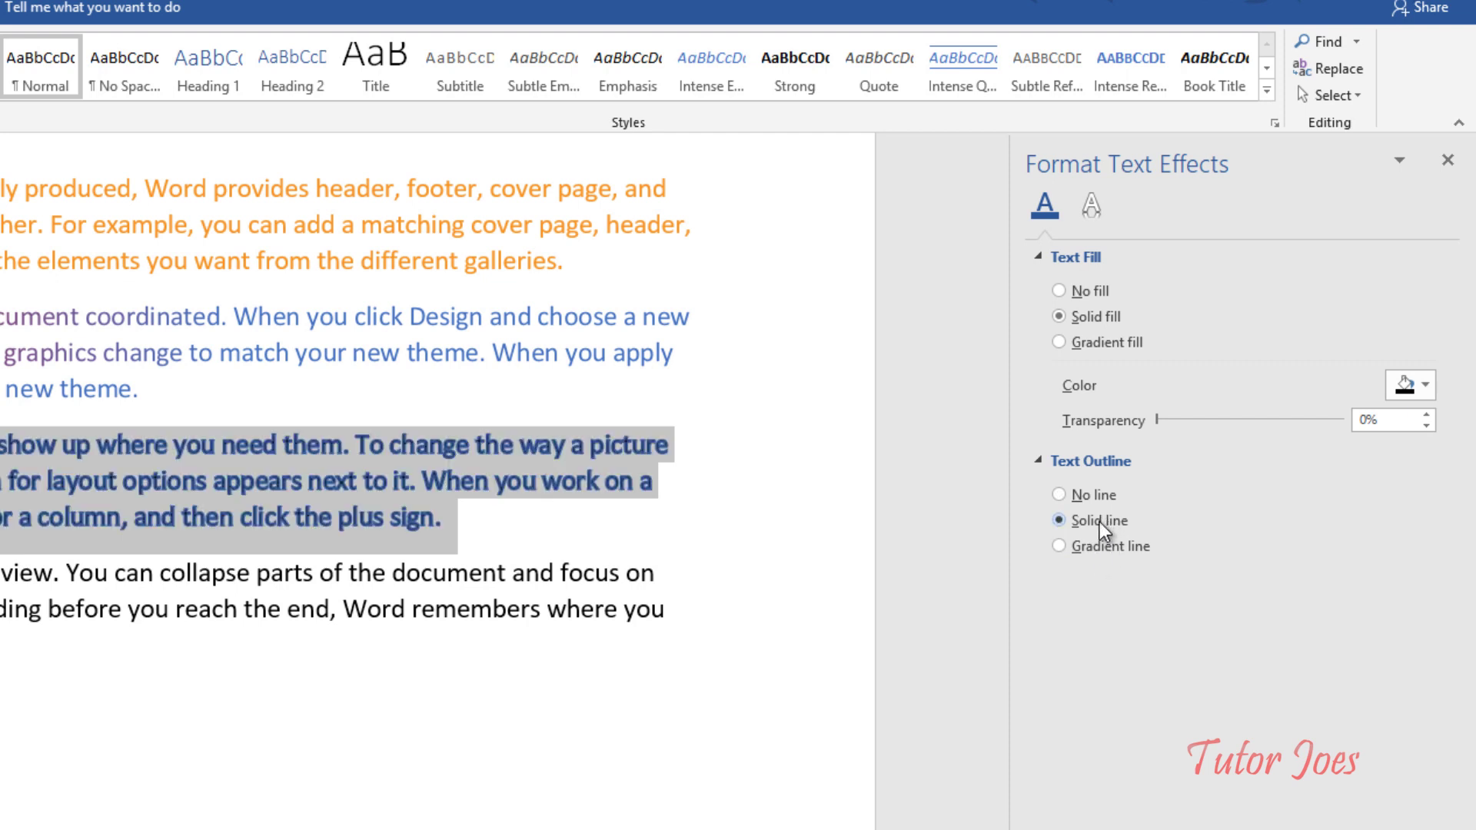
click(343, 445)
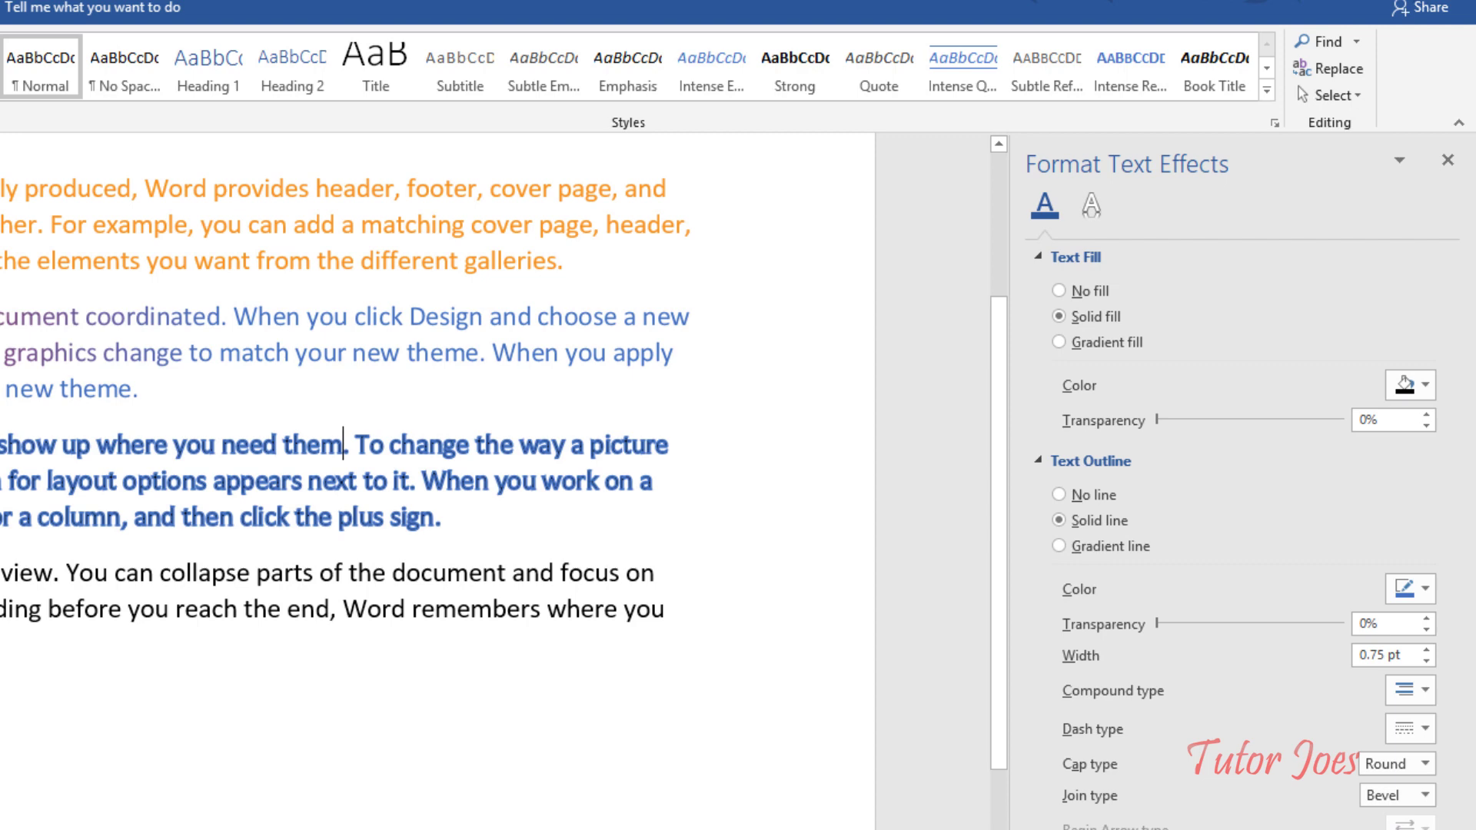
drag(4, 444, 590, 541)
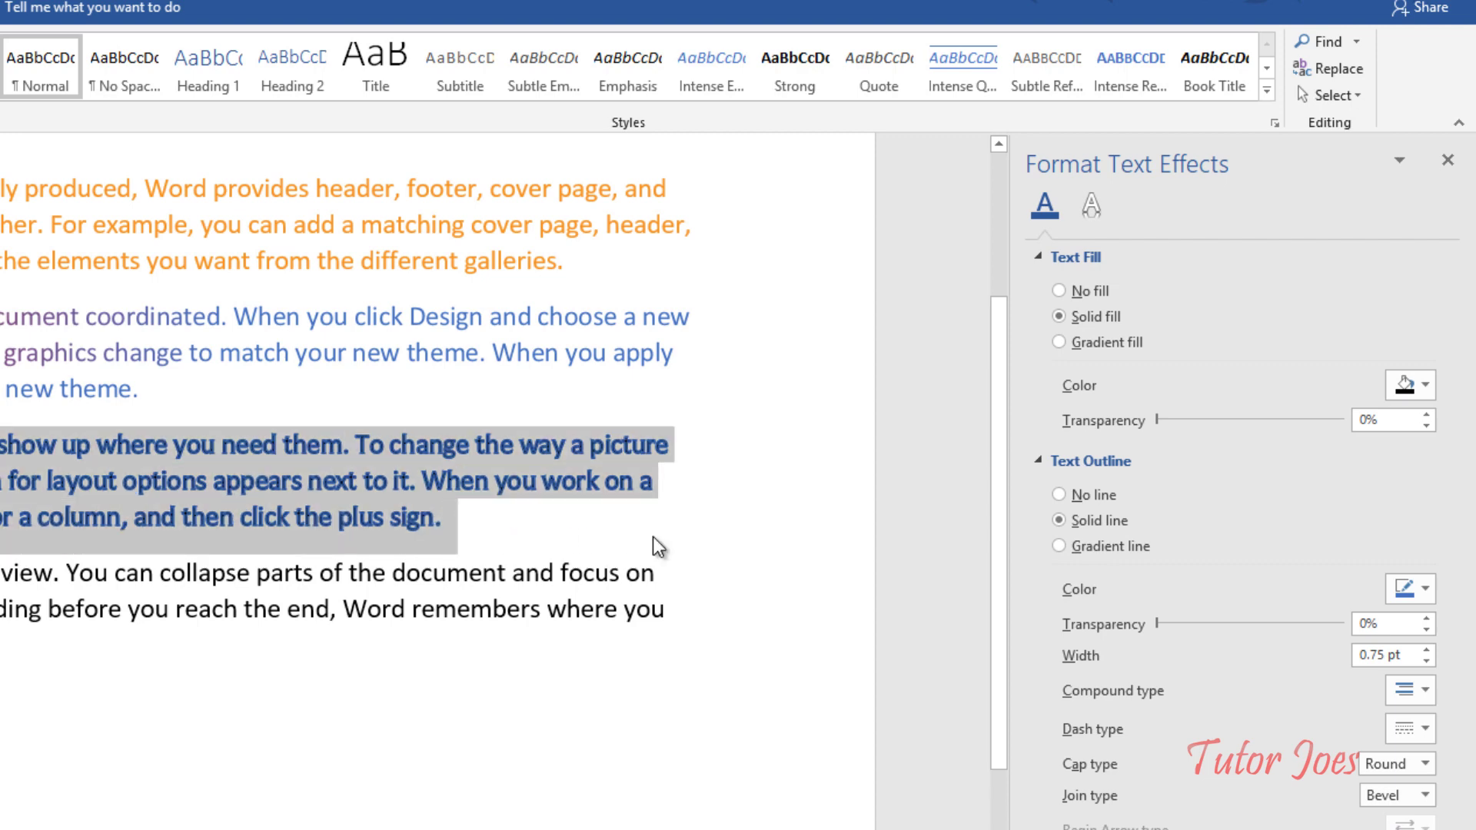
click(1425, 590)
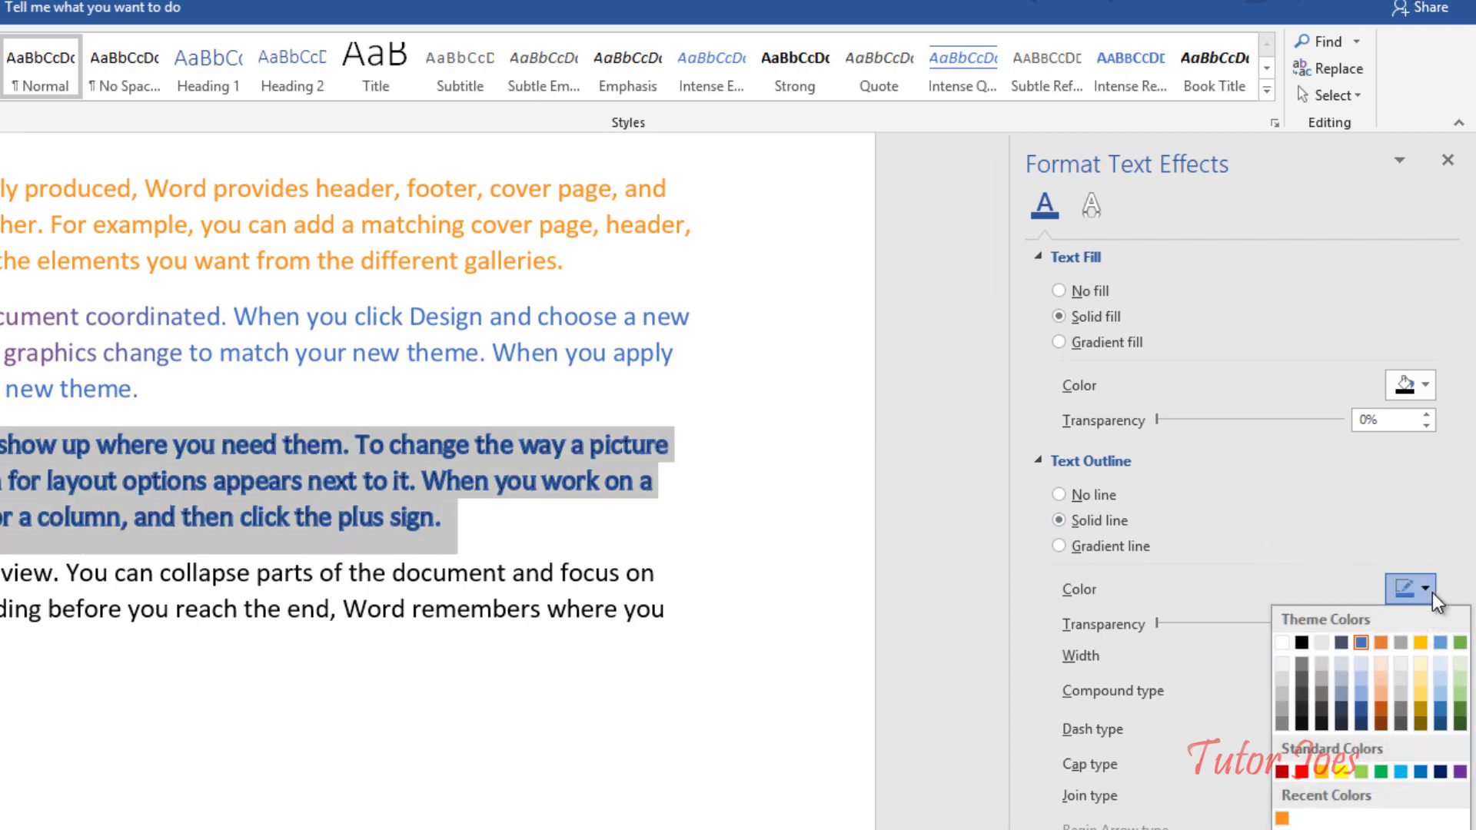
click(1382, 643)
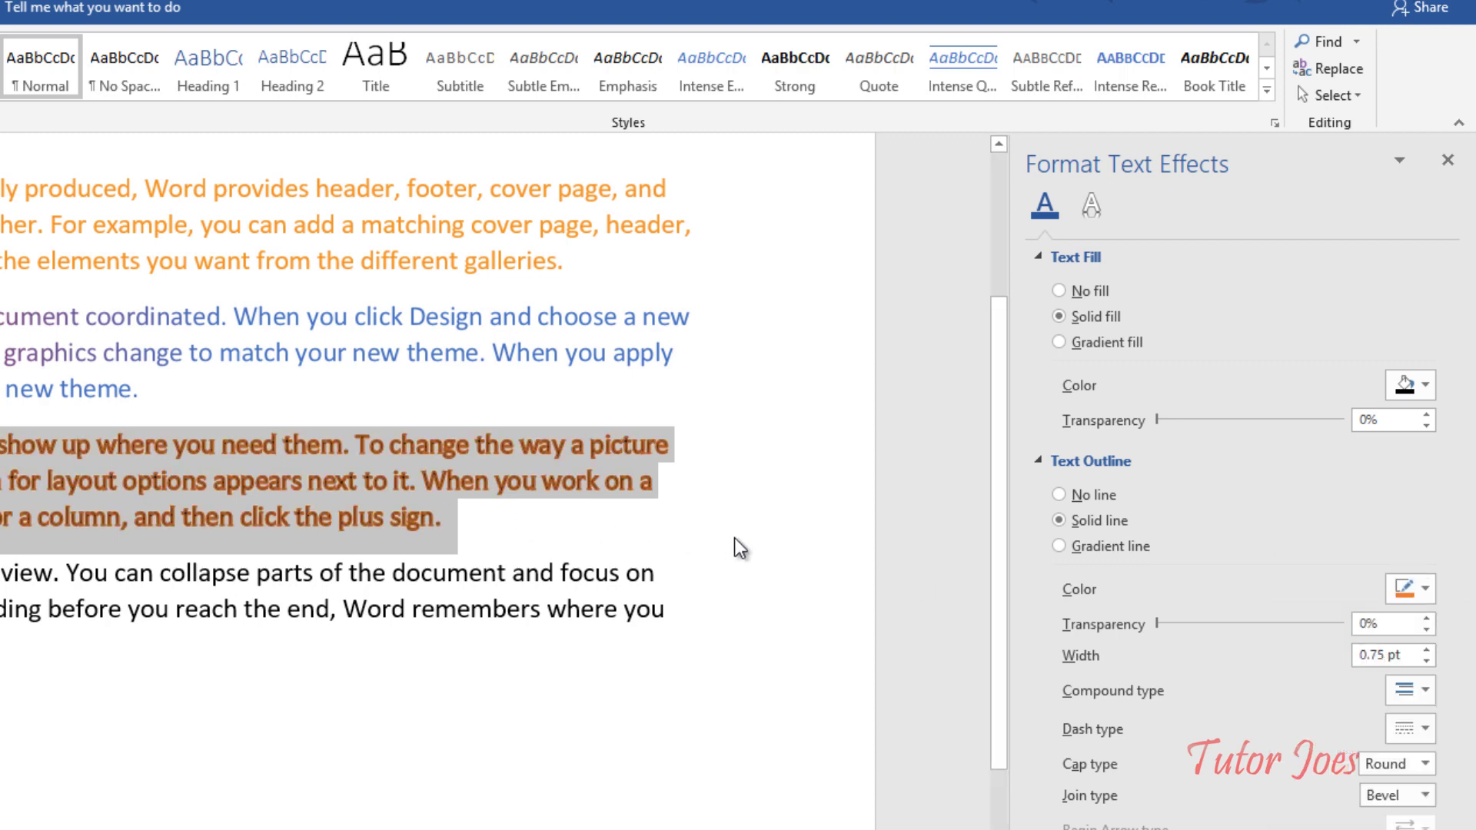
Switch the paragraph's text outline to a gradient line with a middle stop at 68%
click(1121, 548)
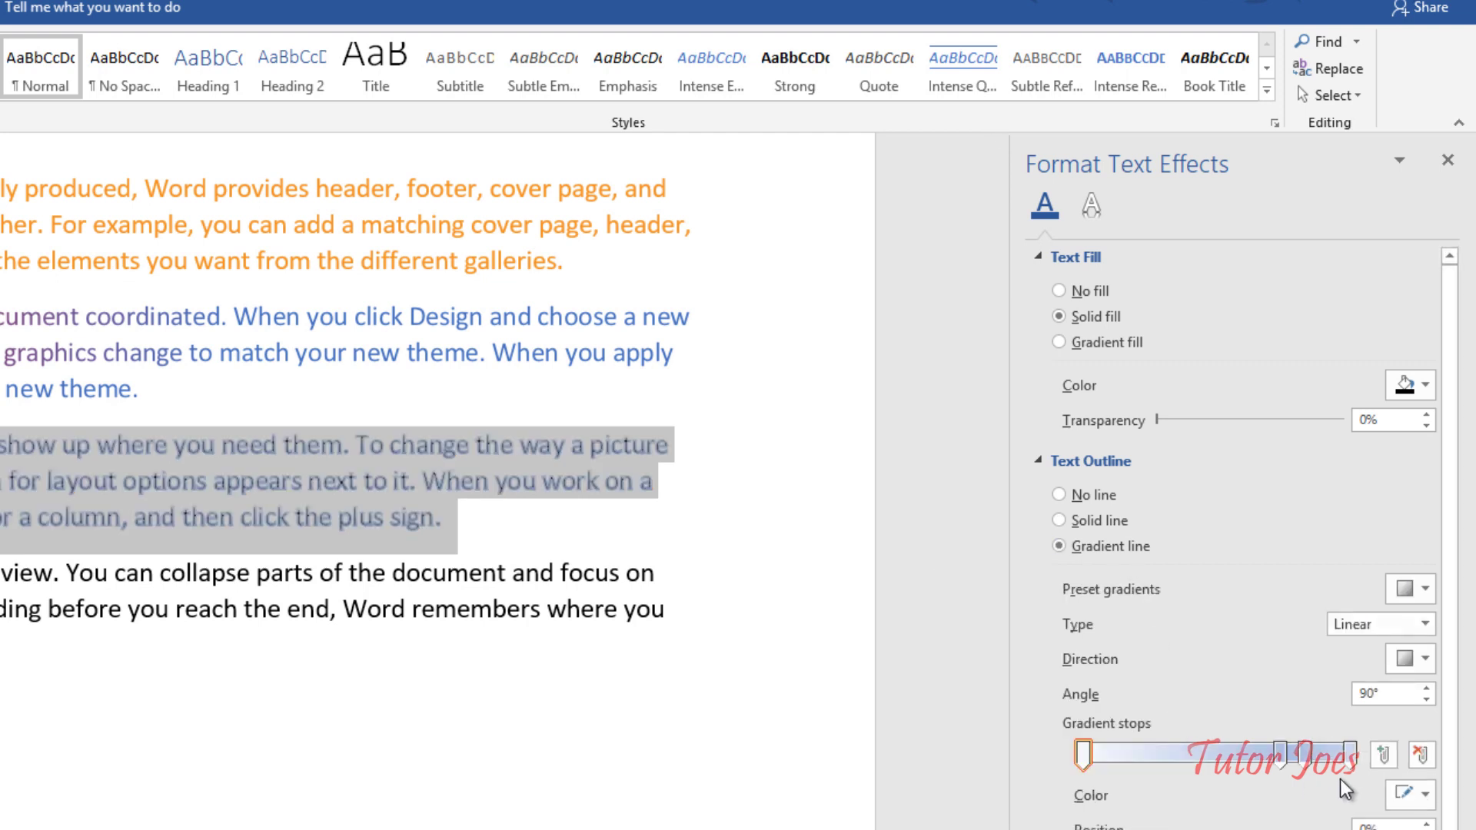
drag(1280, 756, 1264, 757)
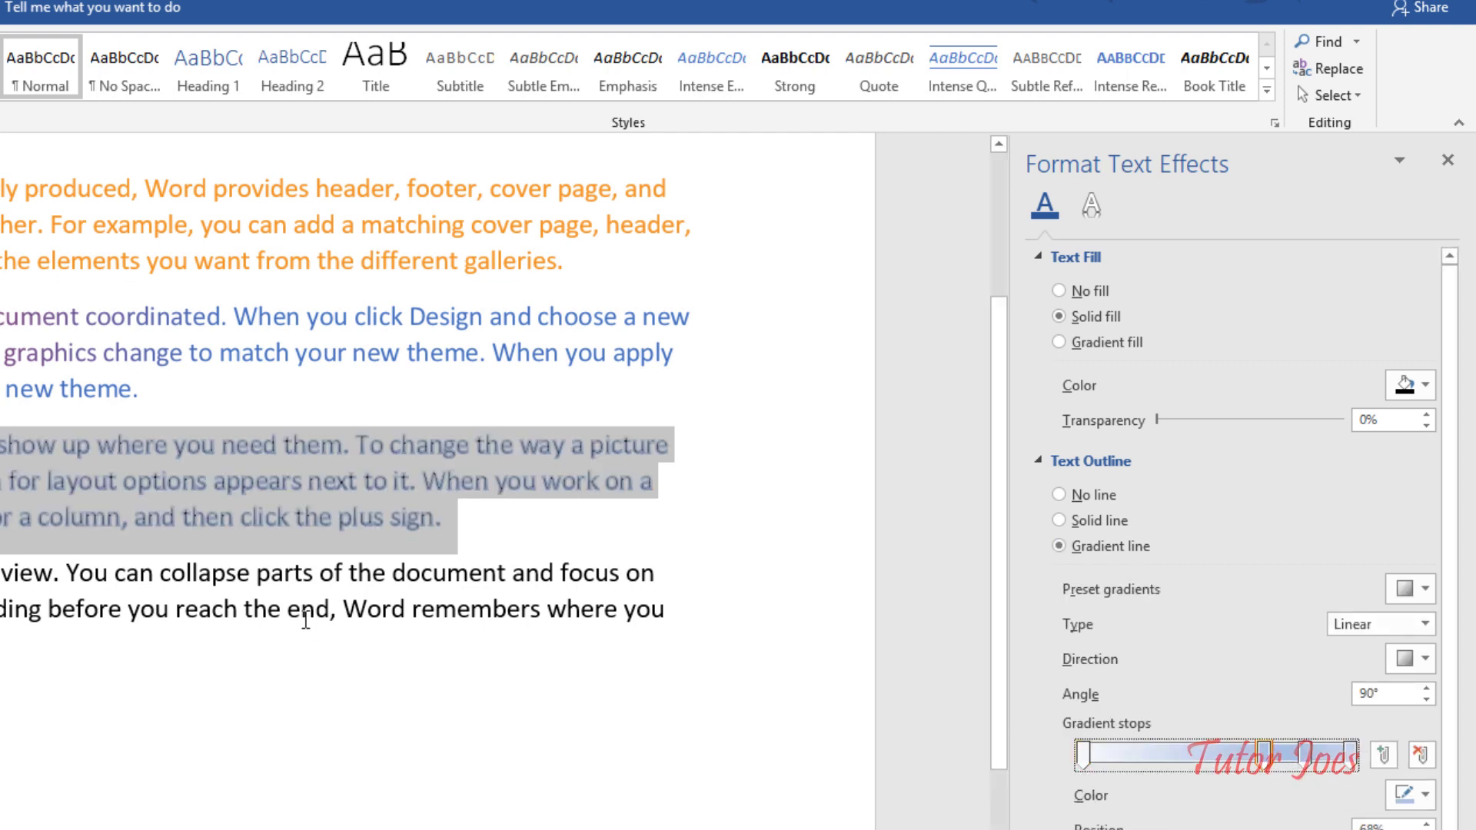
click(217, 587)
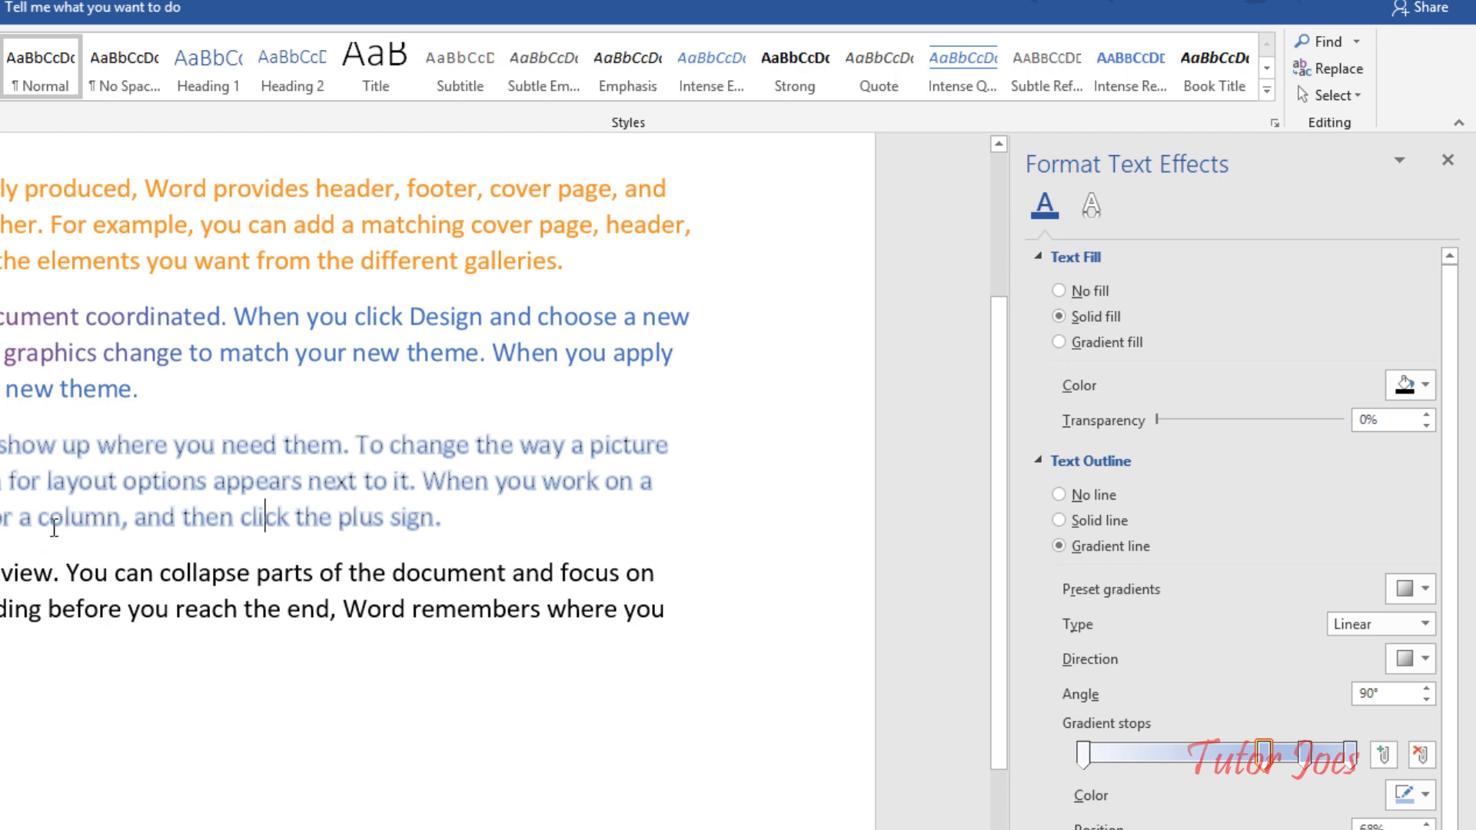
Scroll around the document to inspect the gradient-outlined paragraph
scroll(61, 523, up, 4)
scroll(254, 492, up, 4)
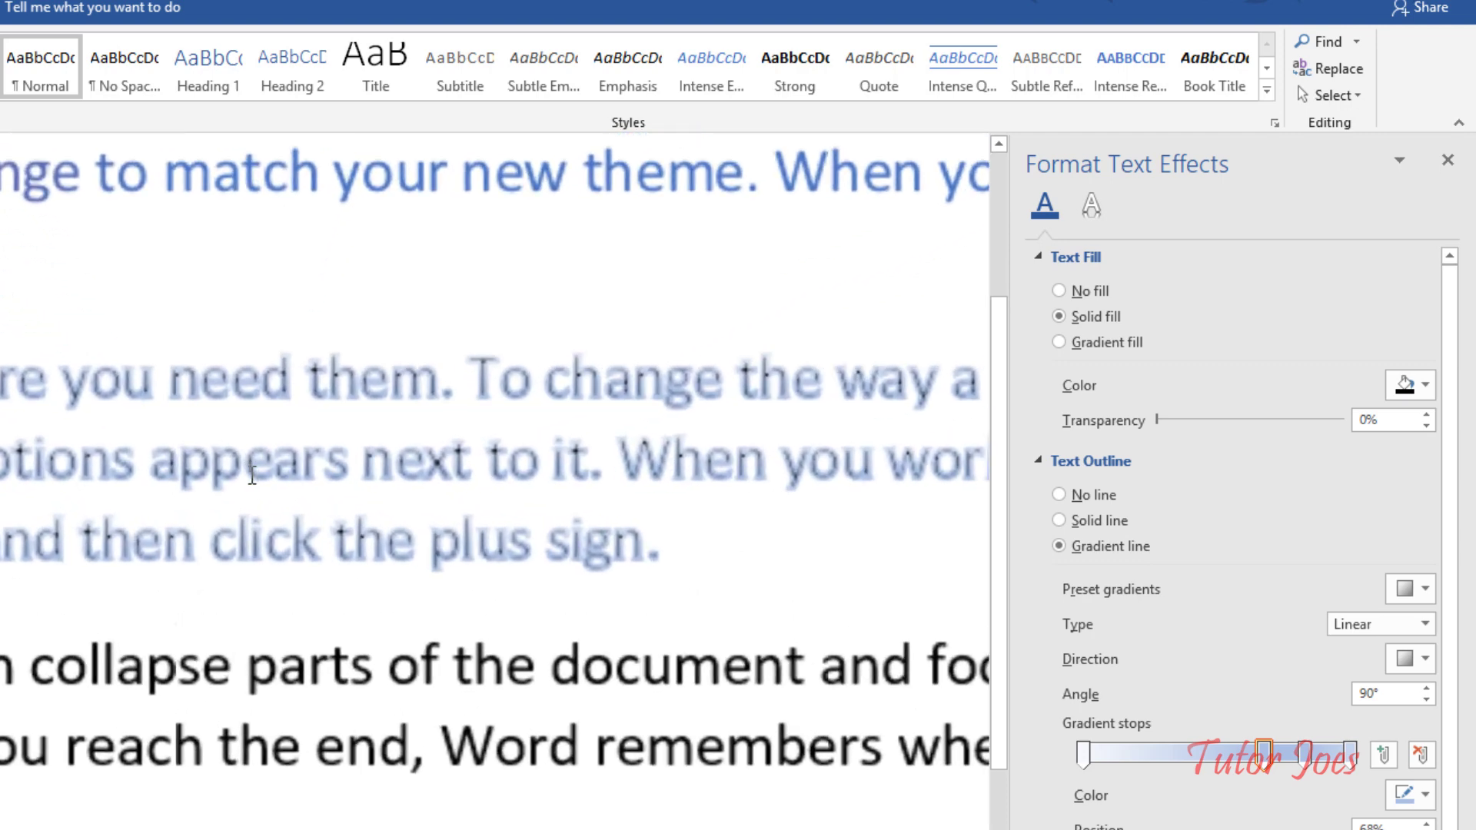
click(254, 532)
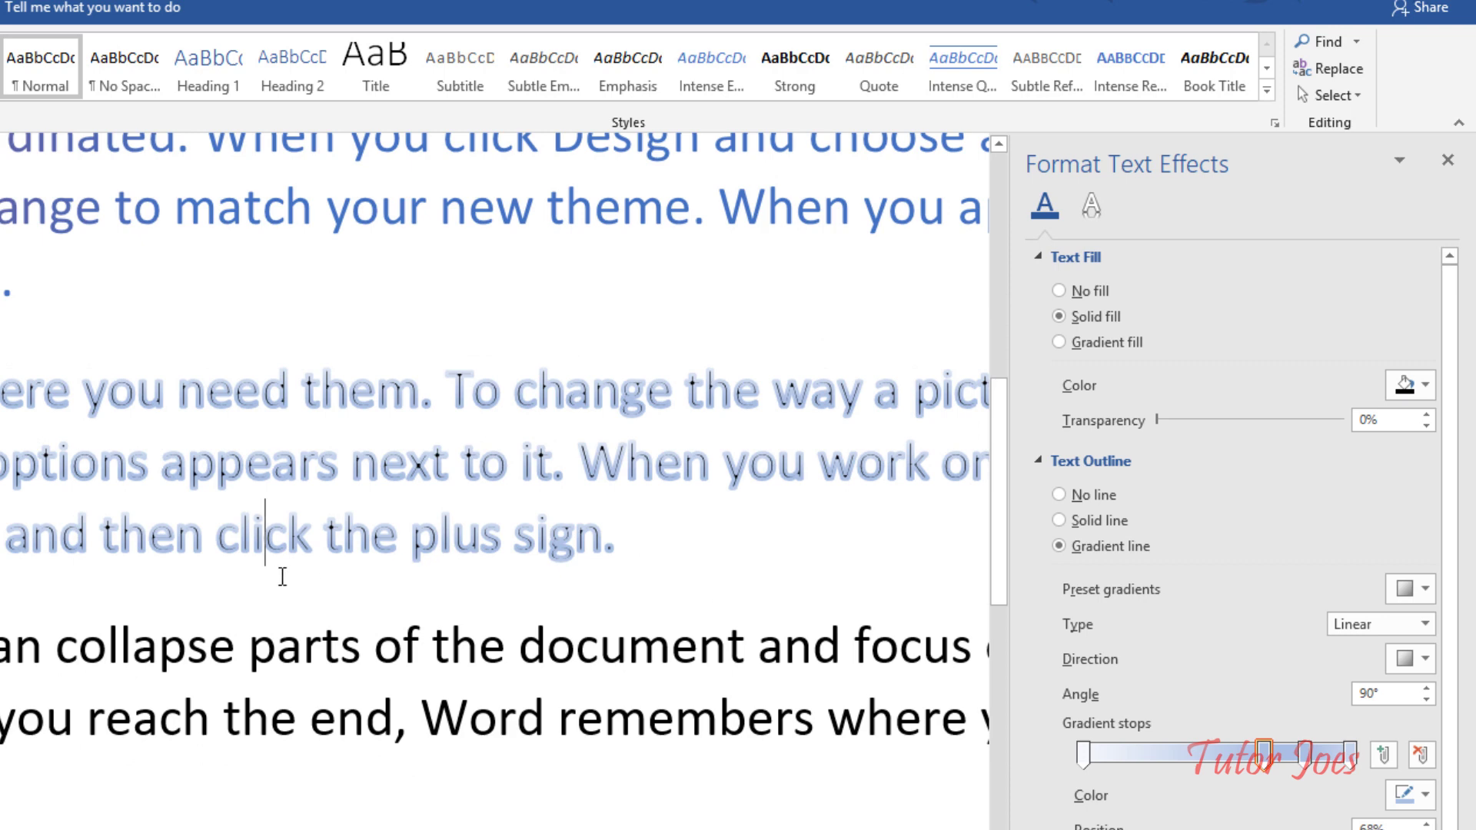
scroll(282, 577, up, 5)
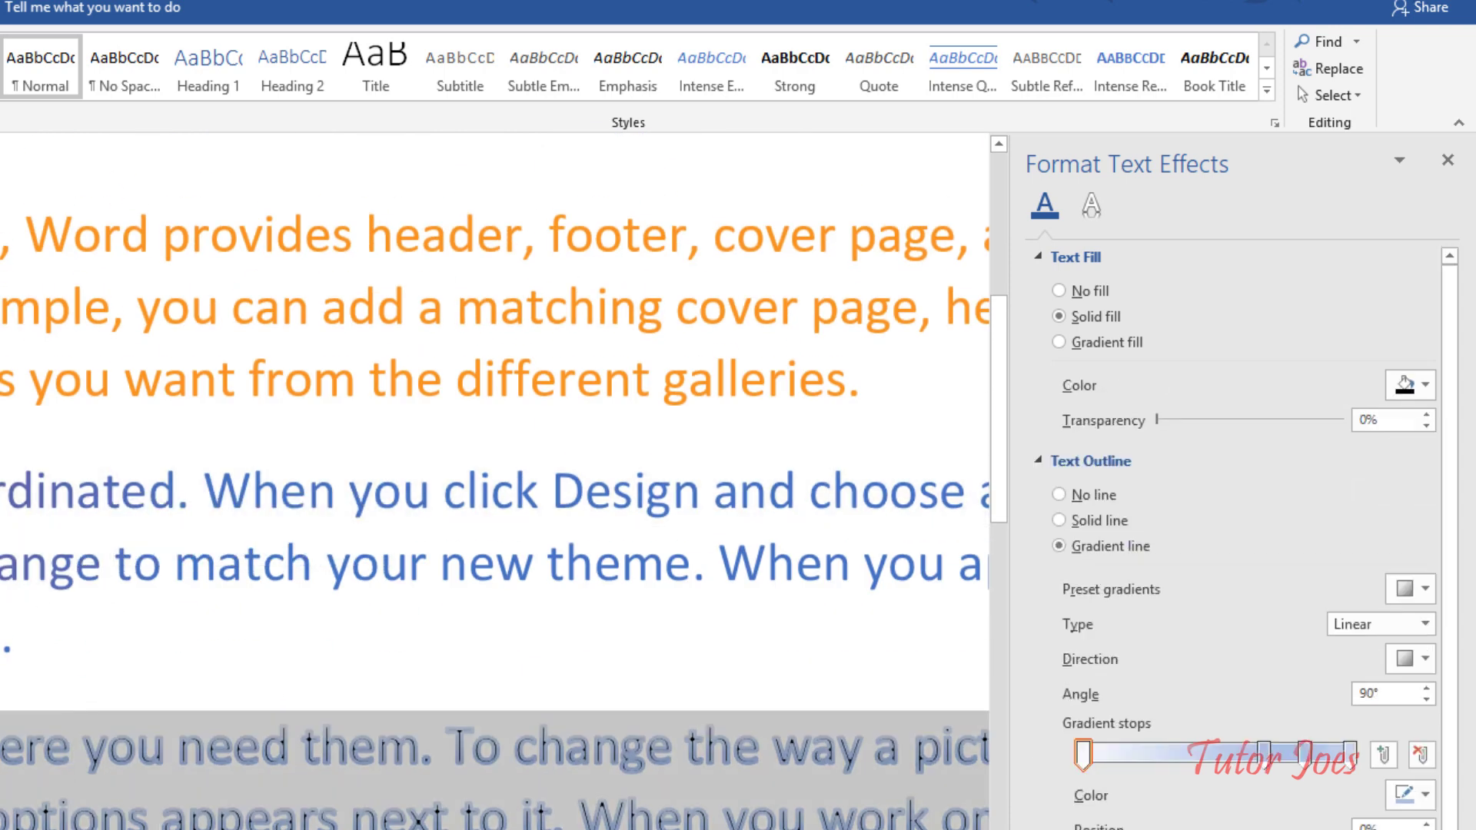
scroll(131, 681, up, 5)
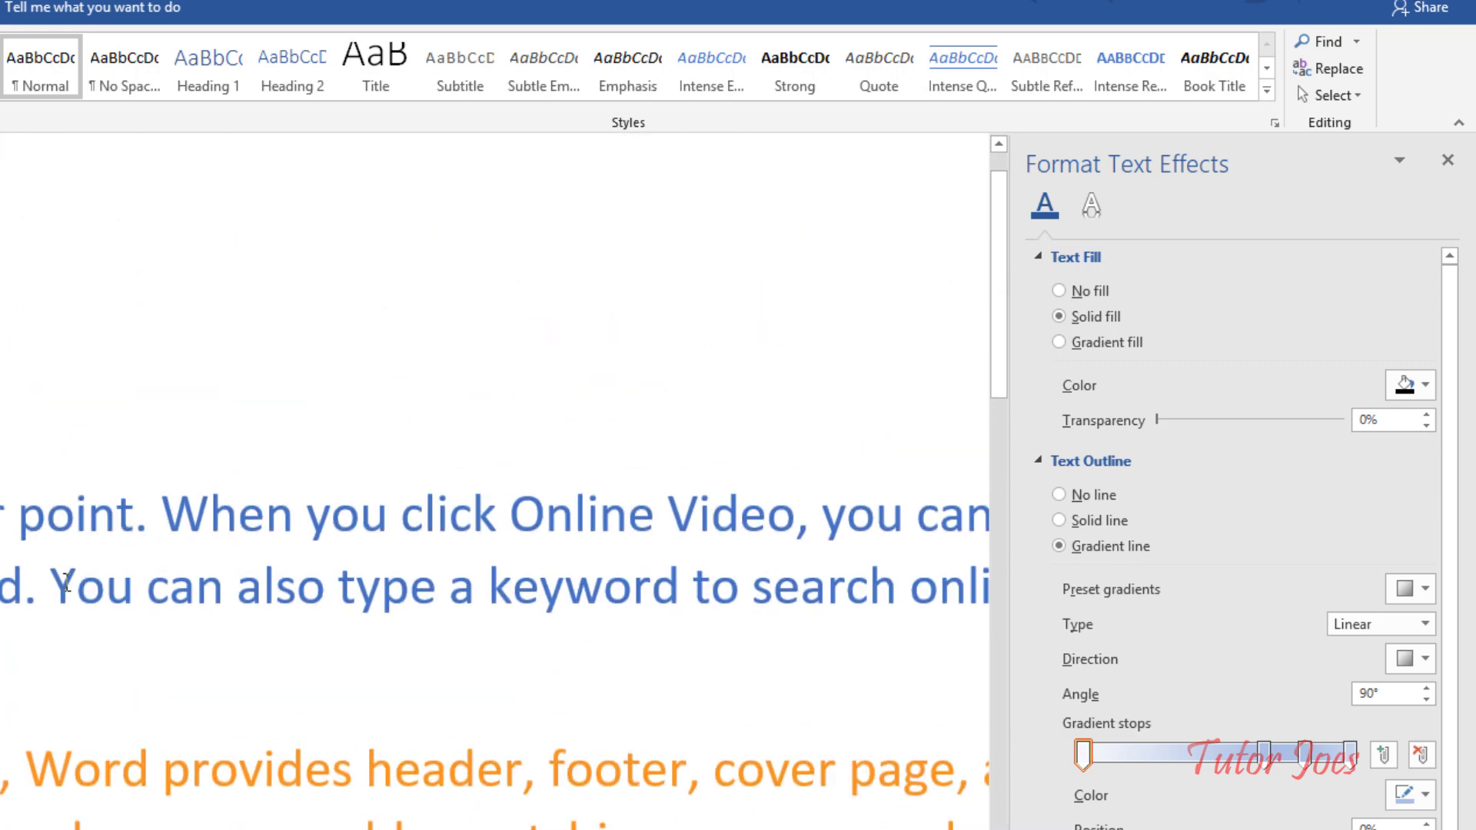
scroll(130, 681, down, 5)
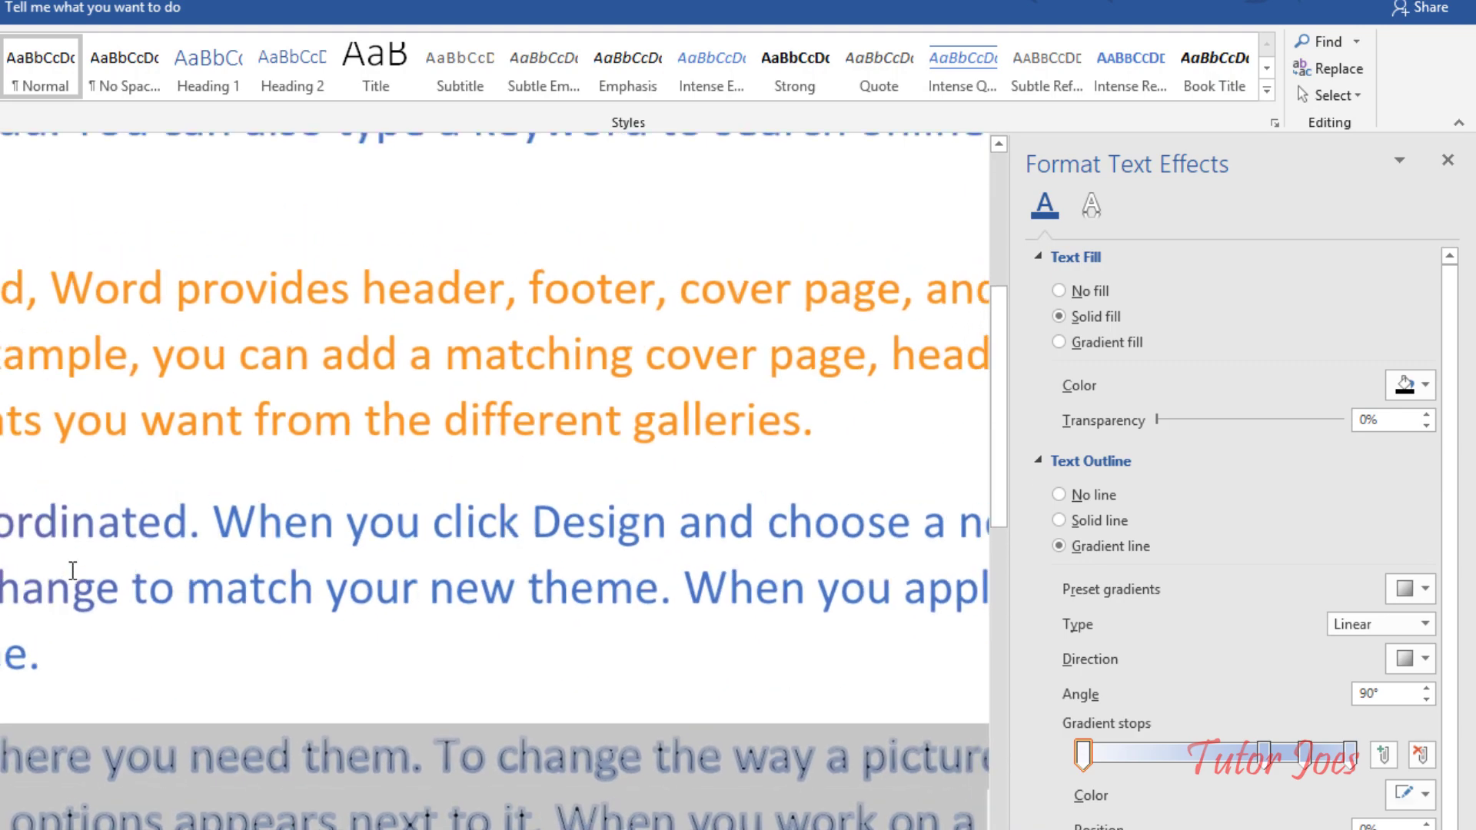
scroll(74, 562, up, 2)
scroll(75, 554, up, 3)
scroll(75, 554, down, 2)
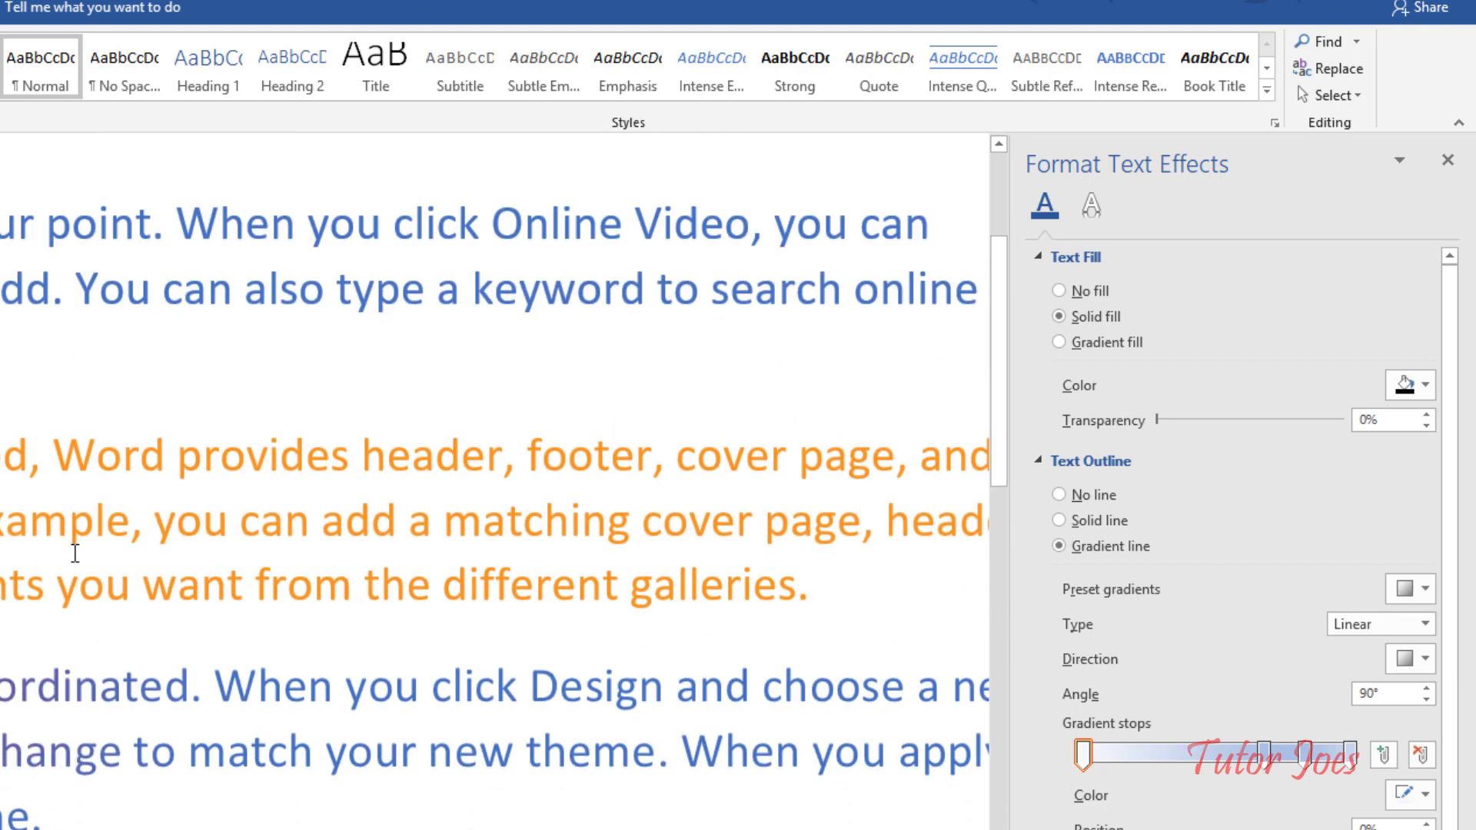
scroll(75, 553, down, 4)
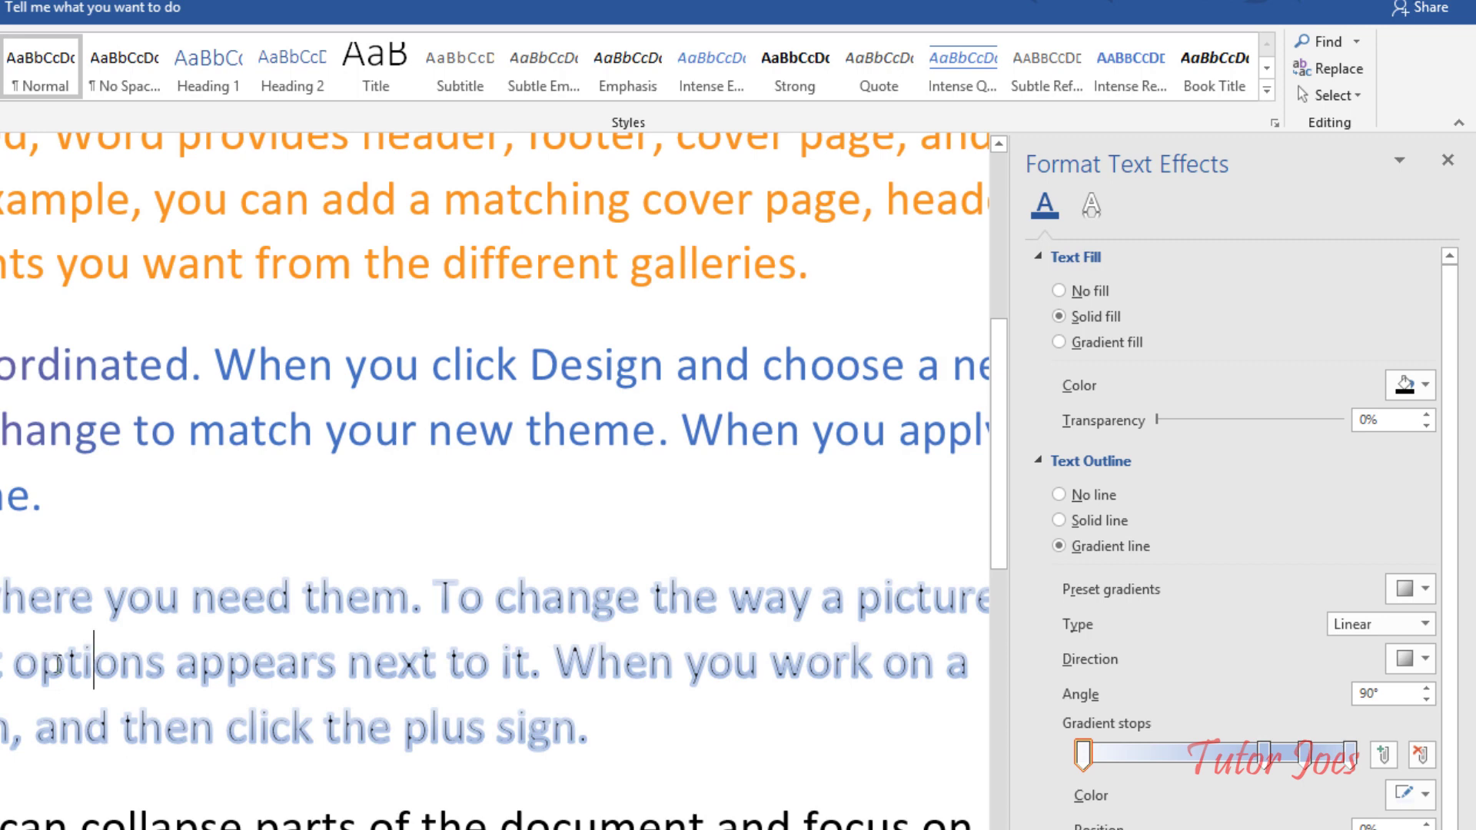
scroll(203, 658, up, 5)
scroll(192, 643, down, 3)
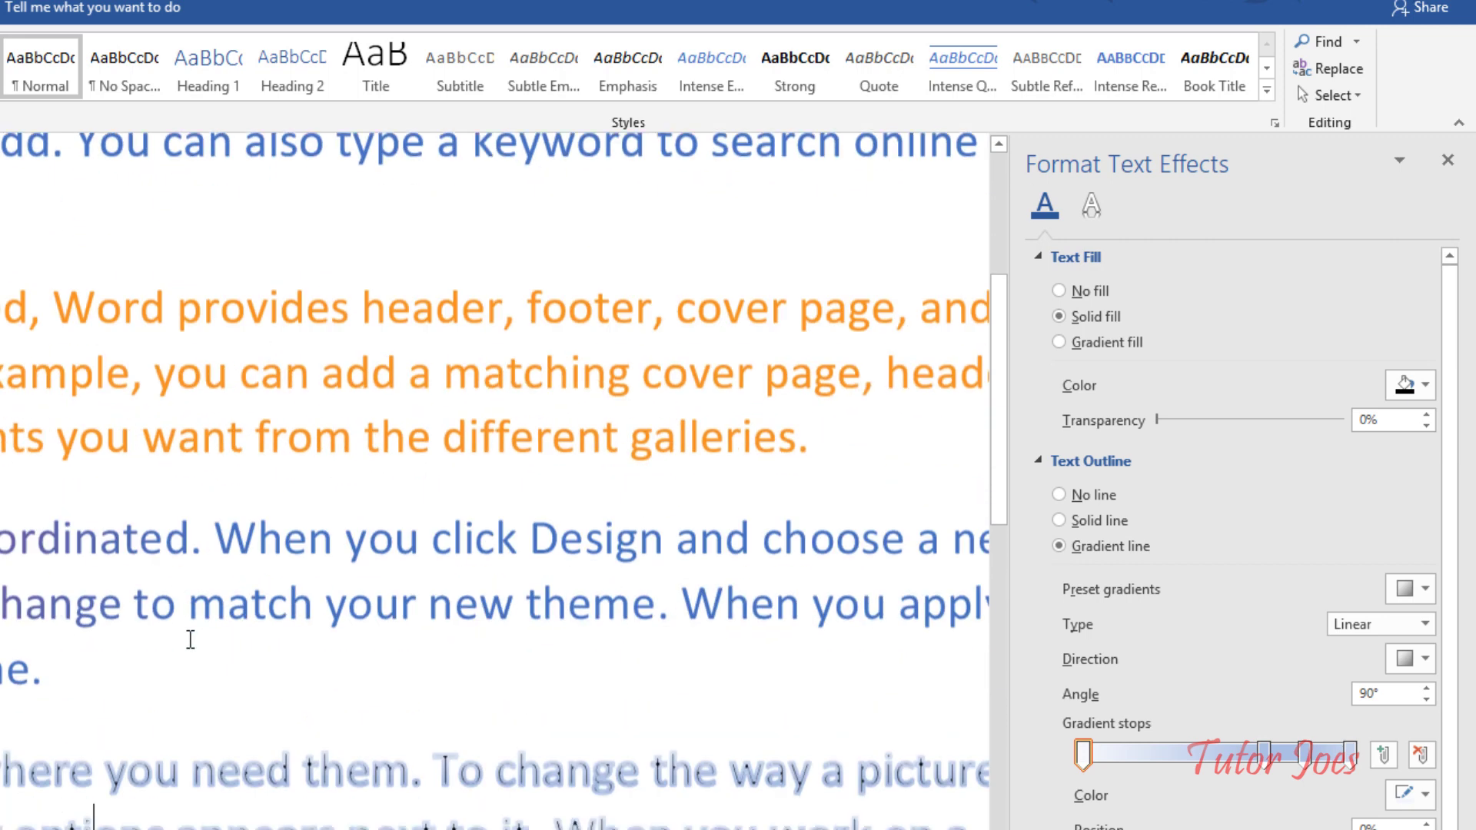